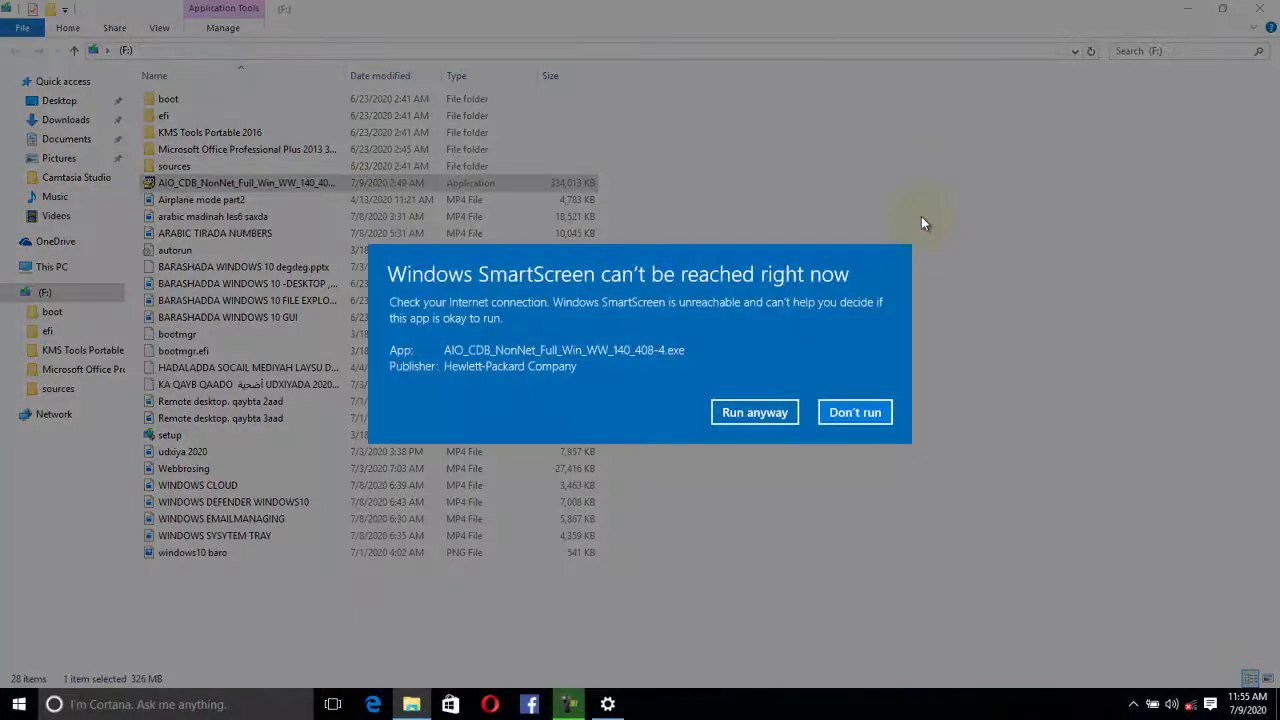
- Allow the blocked AIO_CDB_NonNet_Full_Win_WW_140_408-4.exe installer to run and minimize the file window while it extracts
click(760, 412)
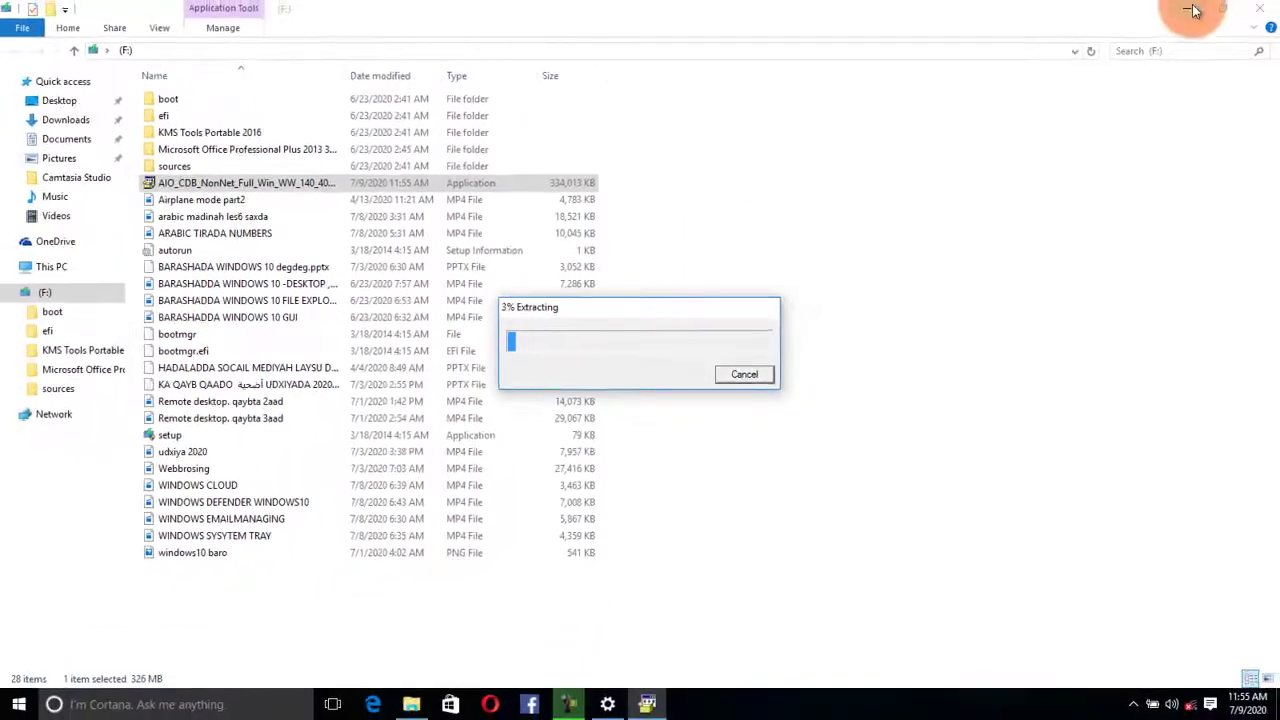
click(1191, 10)
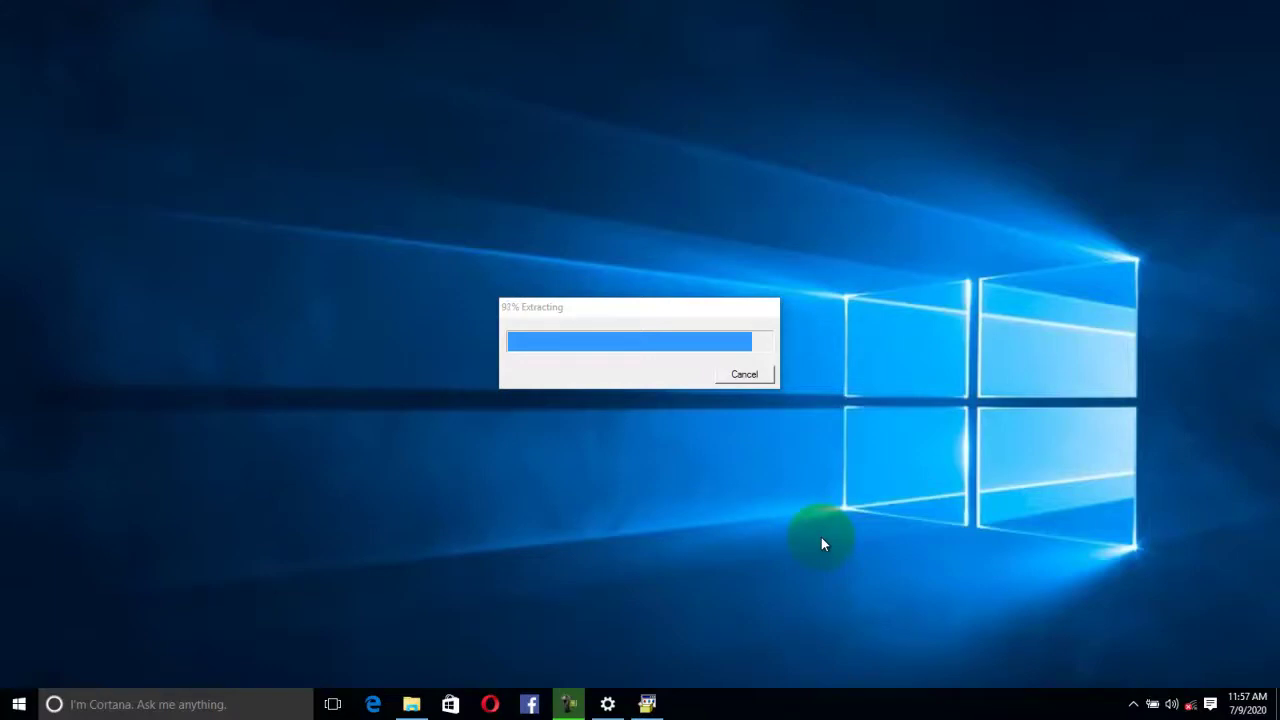
drag(775, 370, 757, 337)
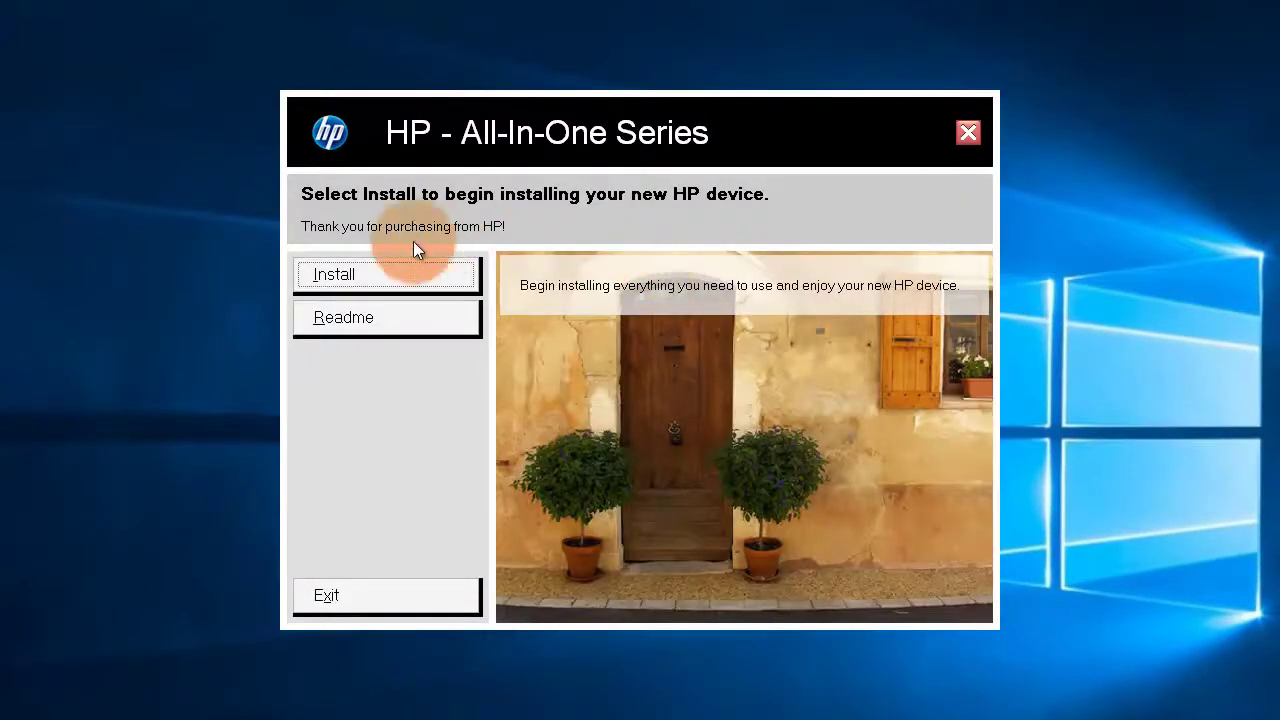
- Start the HP All-In-One Series installation, accept the installation agreements and settings, and proceed with the default options
click(372, 262)
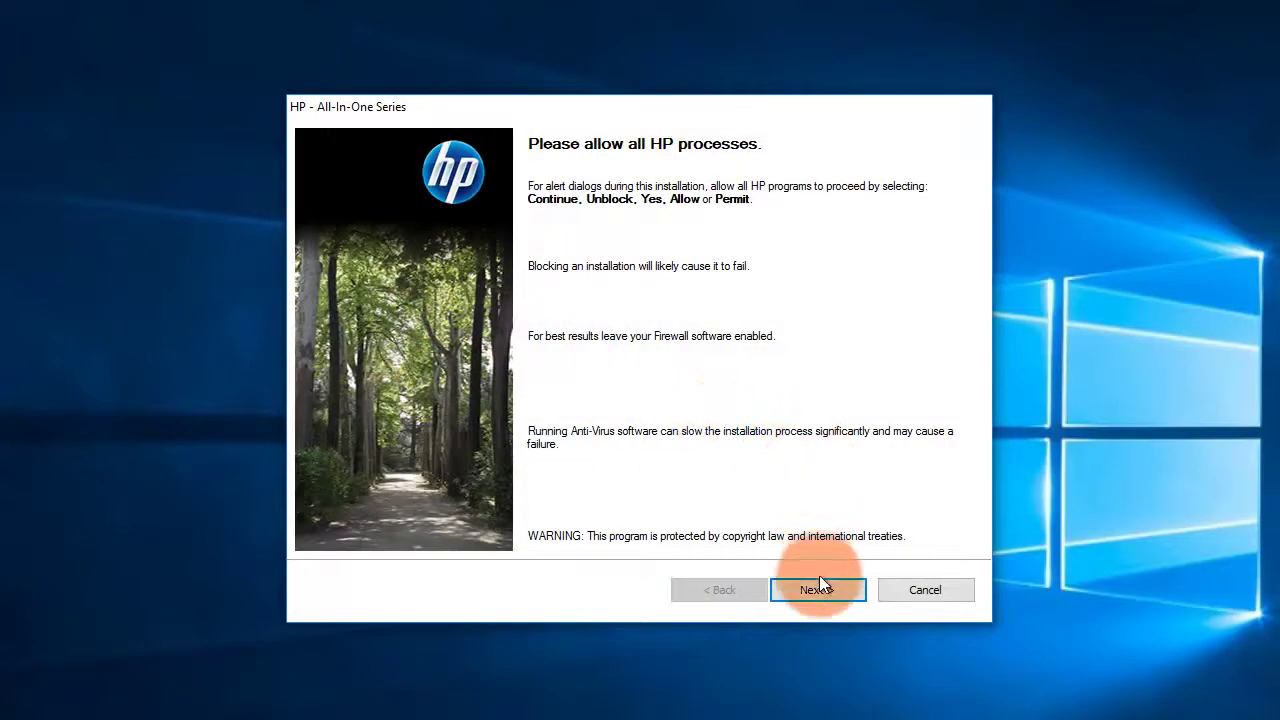
click(827, 591)
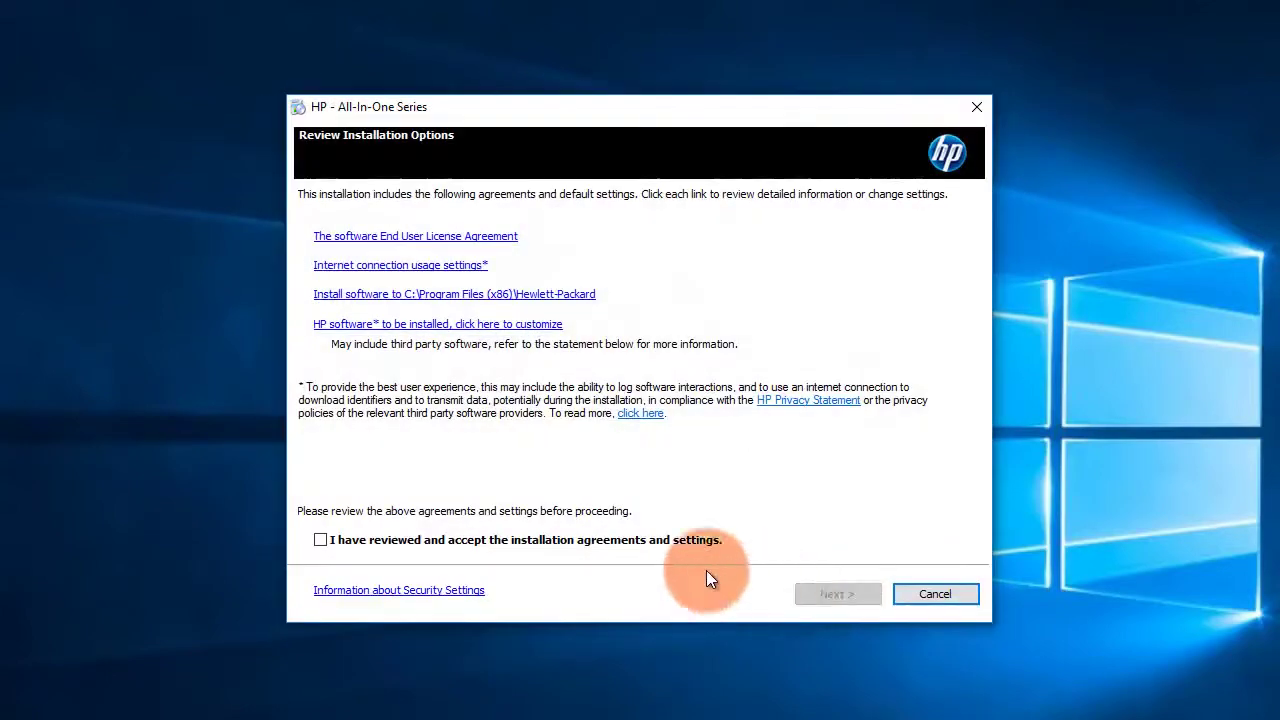
click(358, 539)
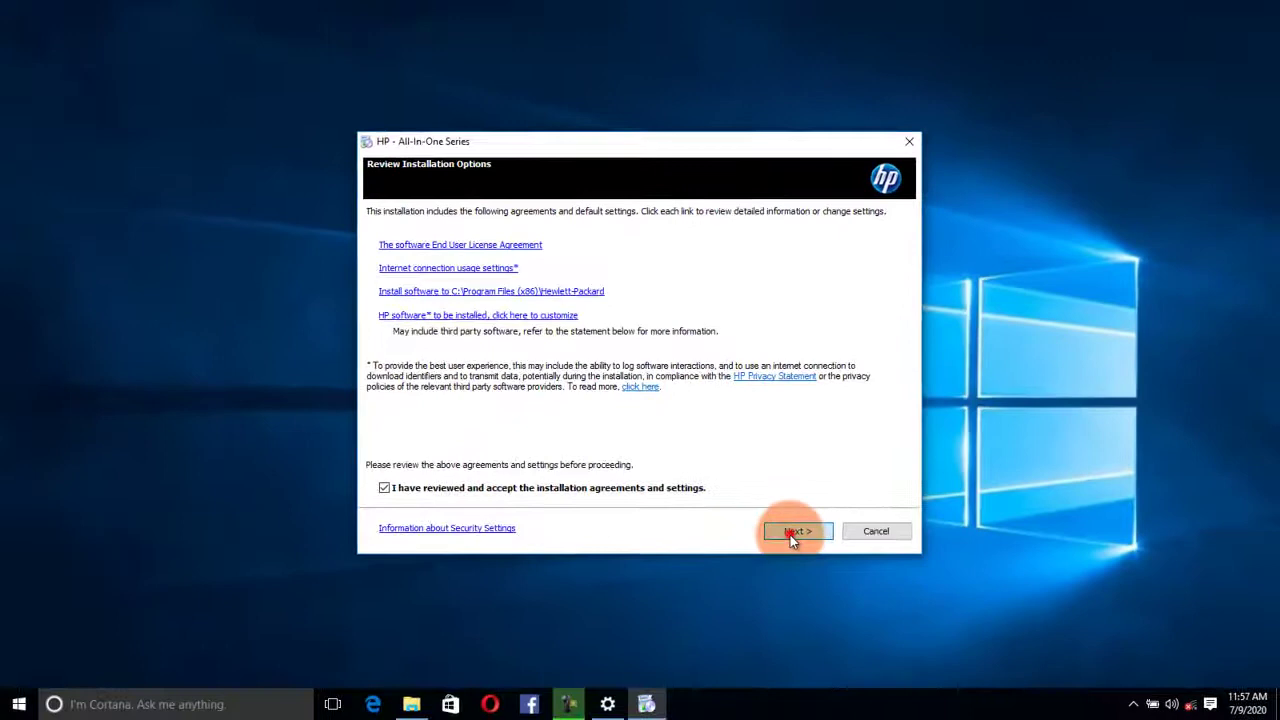
click(818, 591)
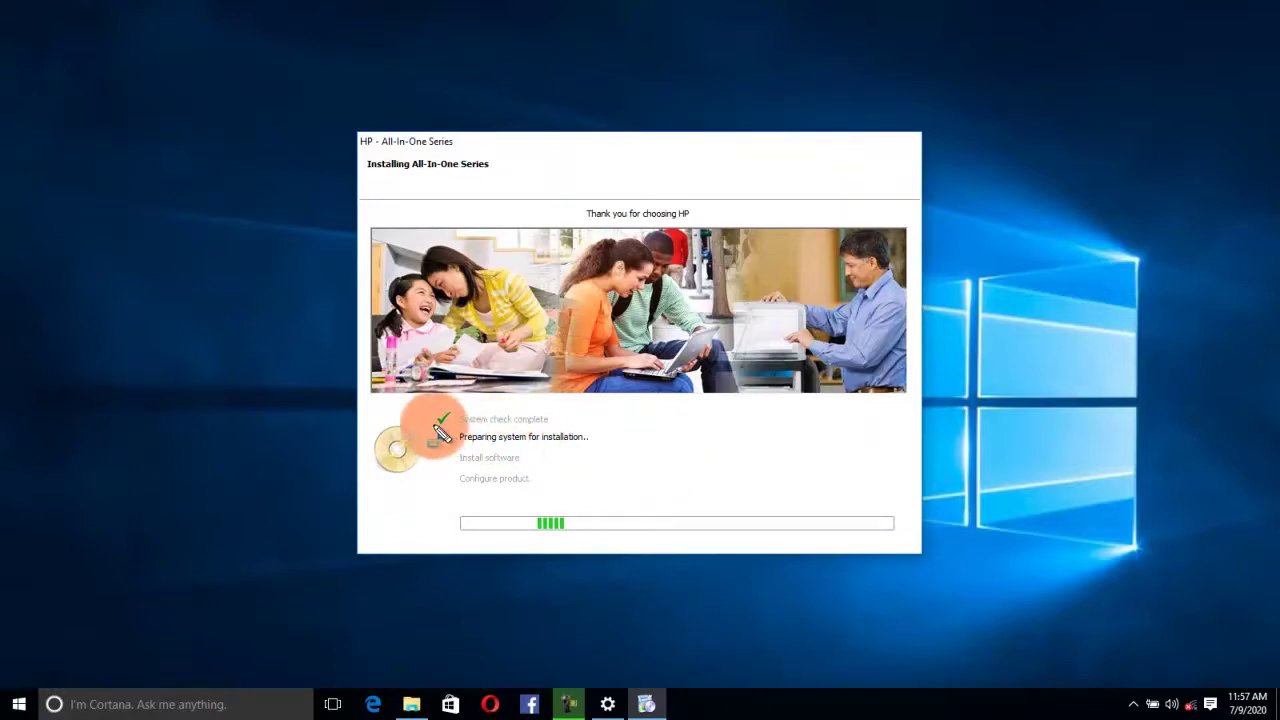
mouse_move(446, 448)
mouse_down()
mouse_move(517, 466)
mouse_move(607, 459)
mouse_up()
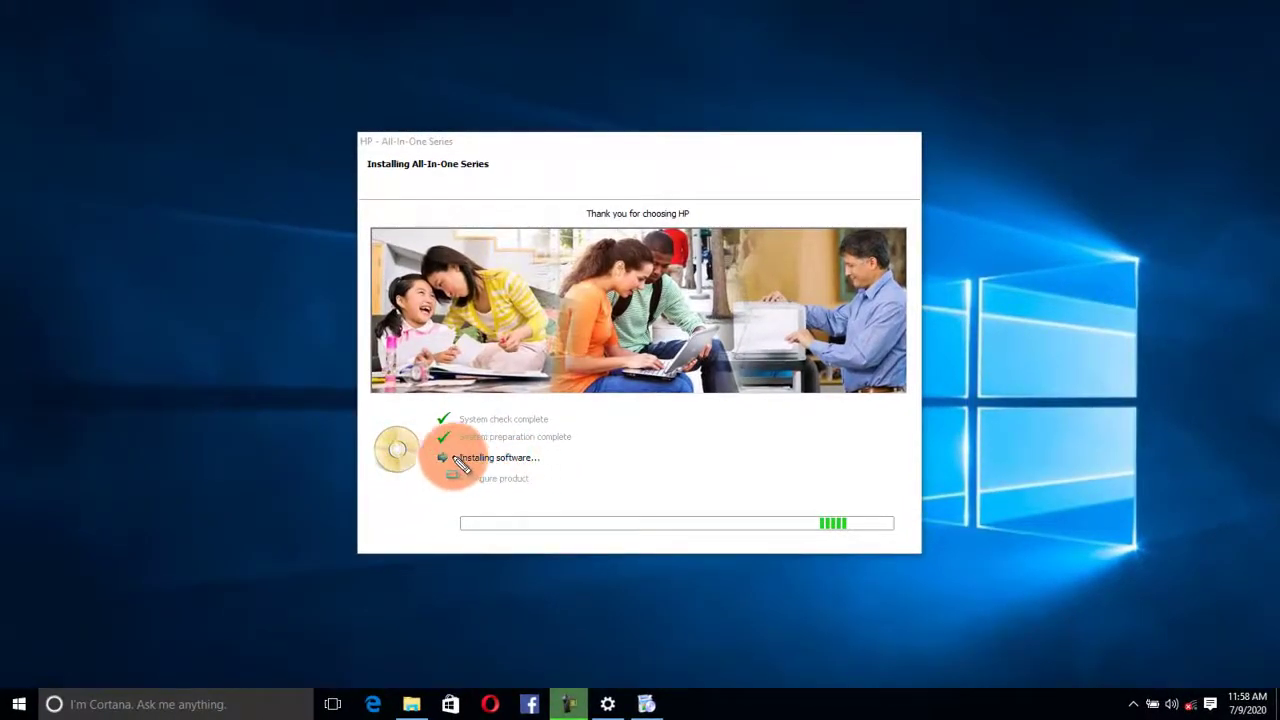
mouse_move(472, 474)
mouse_down()
mouse_move(543, 474)
mouse_move(578, 505)
mouse_up()
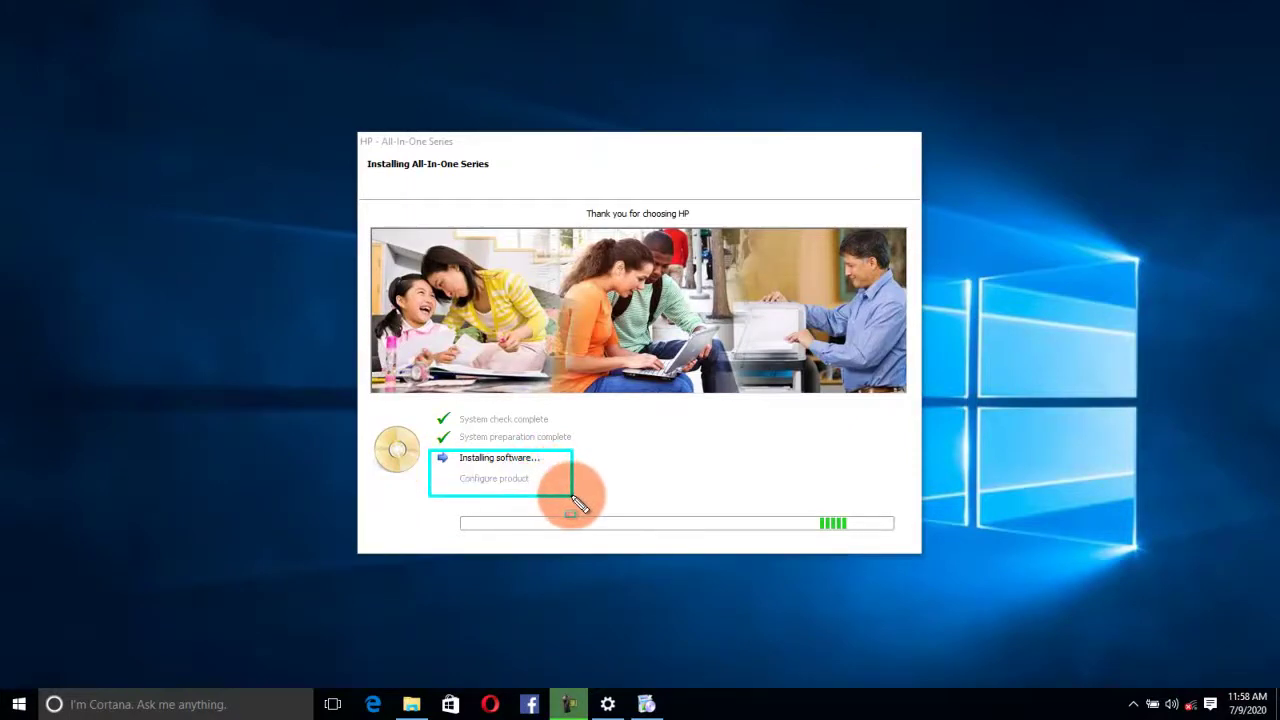
key(Escape)
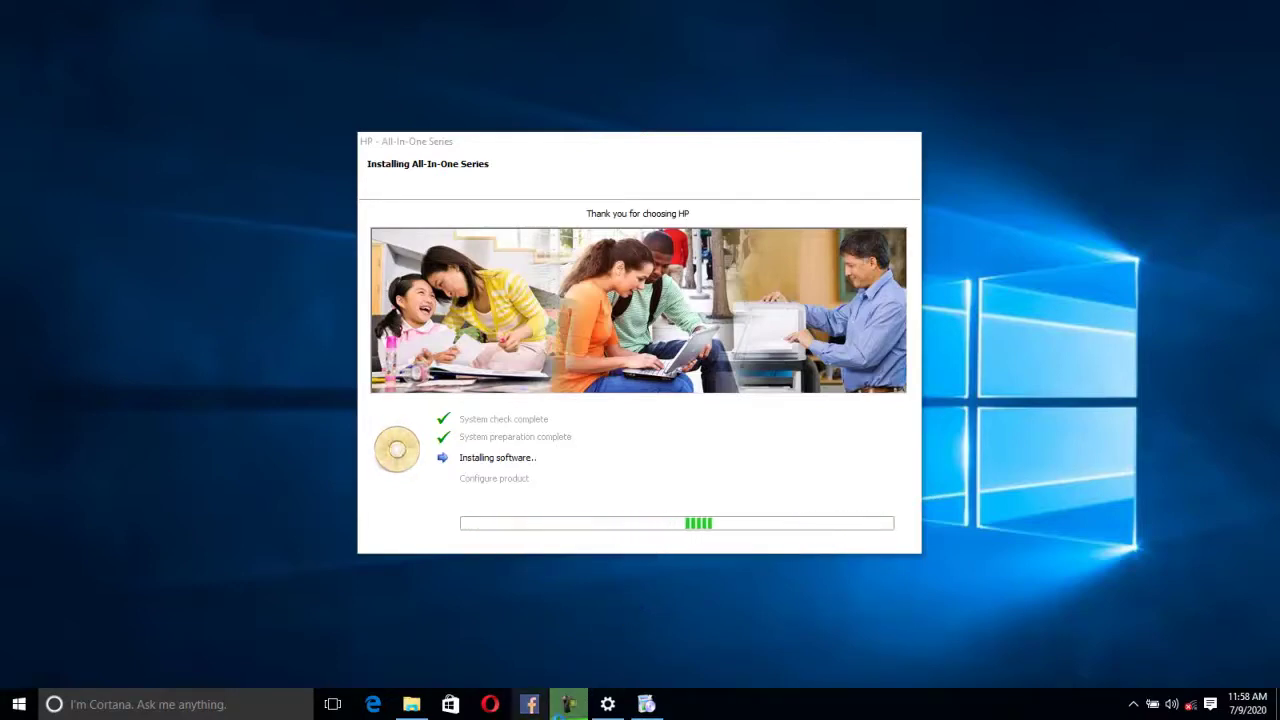
click(570, 704)
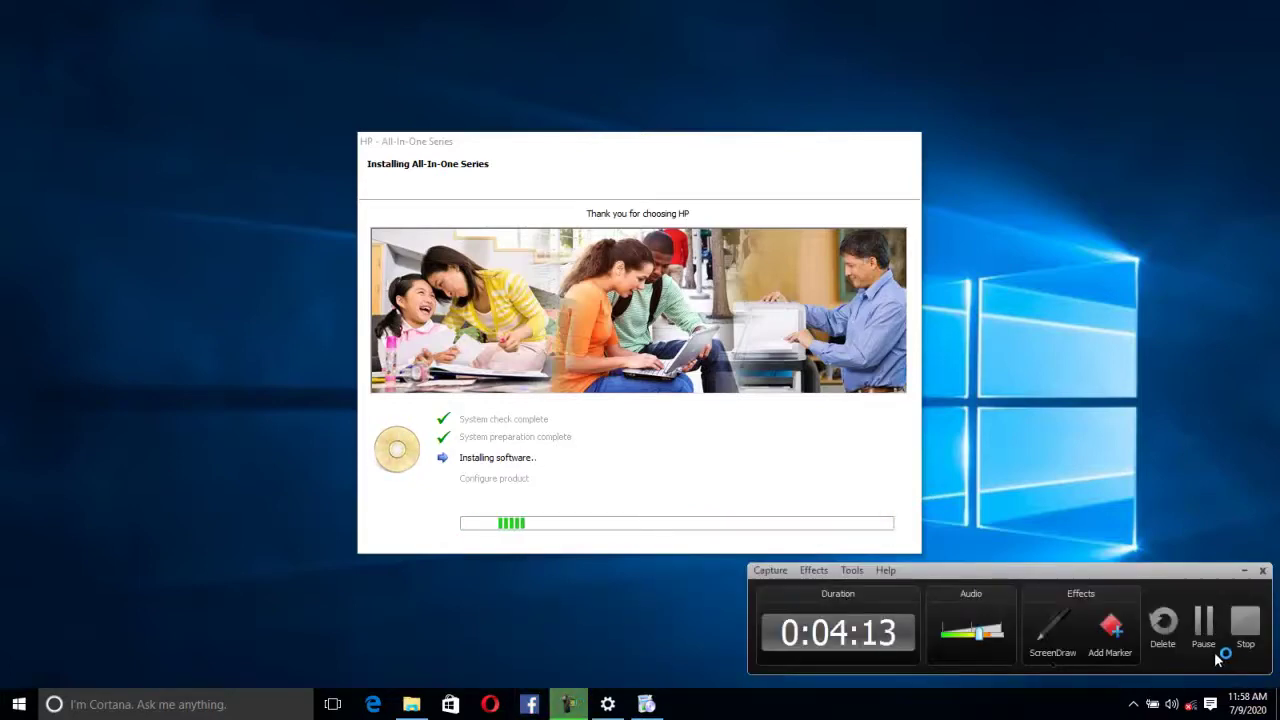
click(1204, 622)
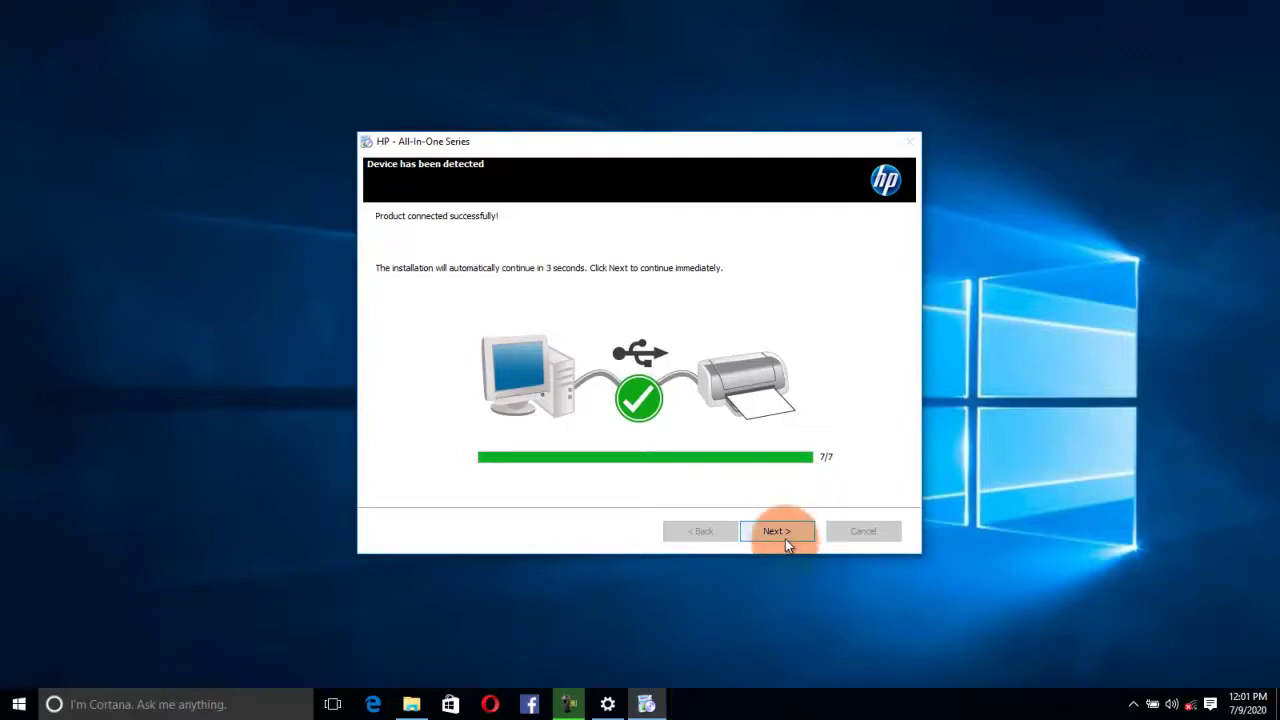
- Continue the HP installation past the device detection page
click(785, 539)
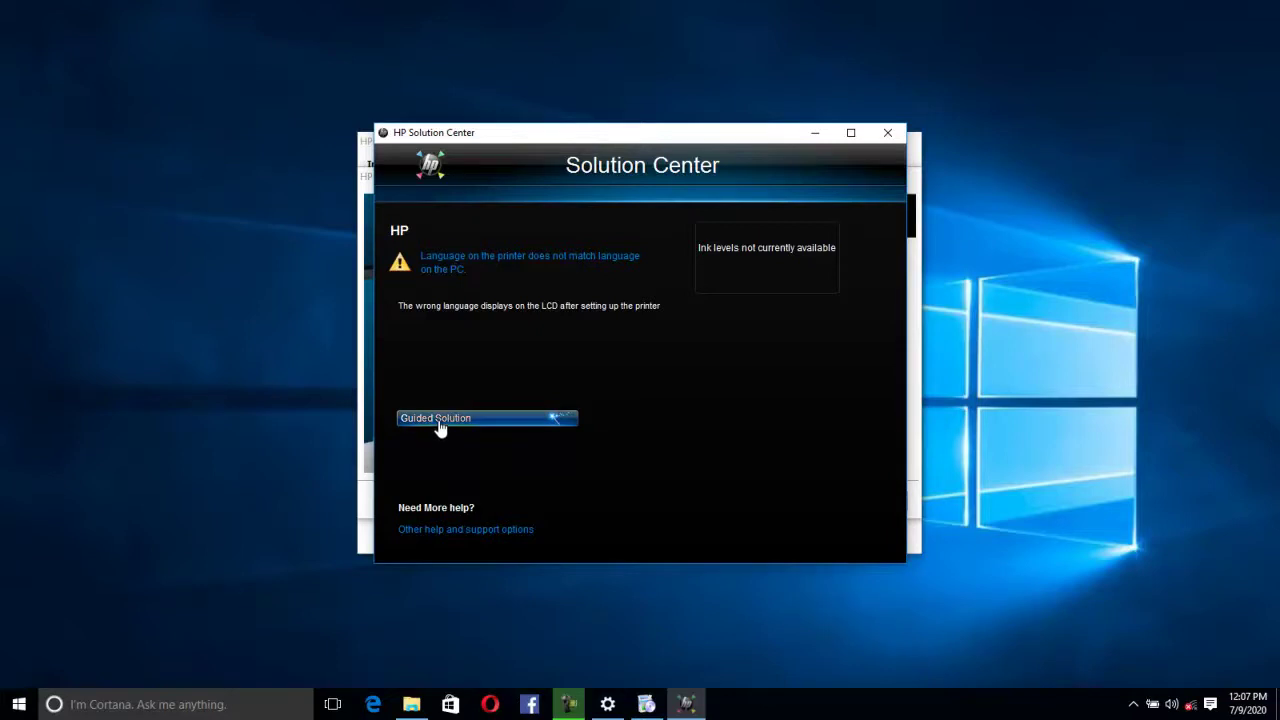
- View the guided solution for the printer language mismatch, and close both HP help windows
click(531, 425)
click(890, 553)
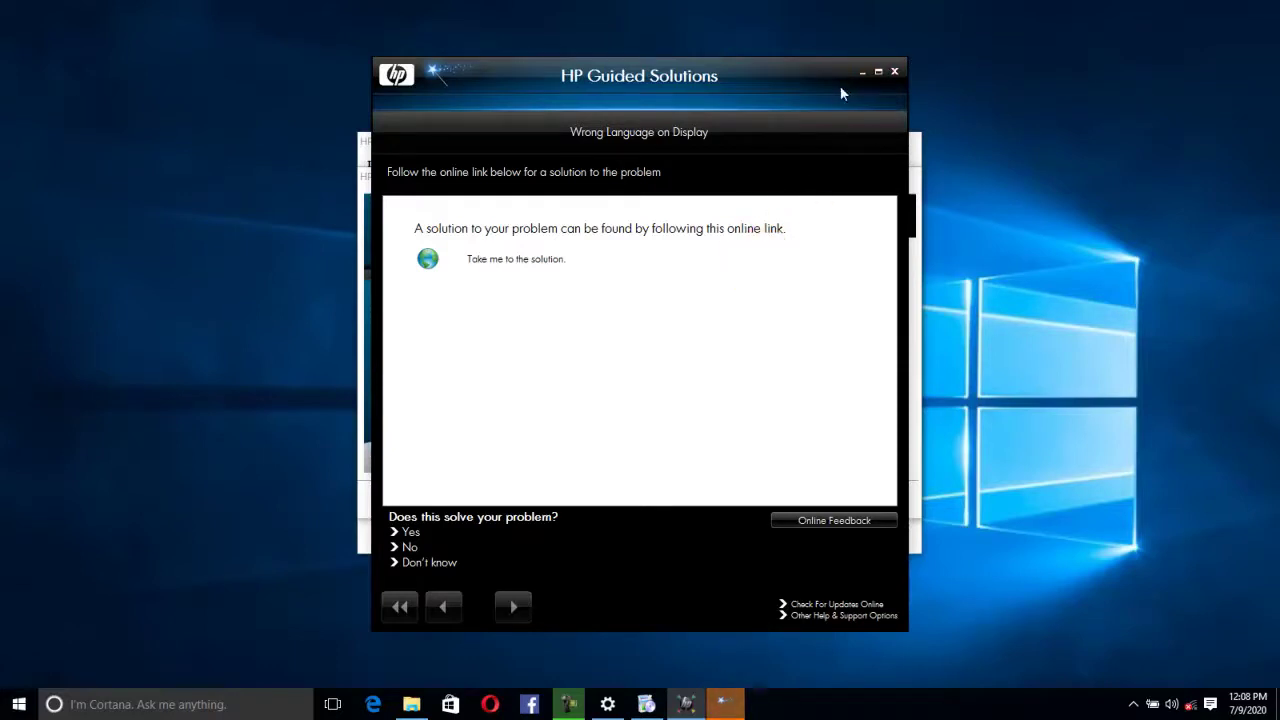
click(697, 217)
click(683, 456)
click(840, 230)
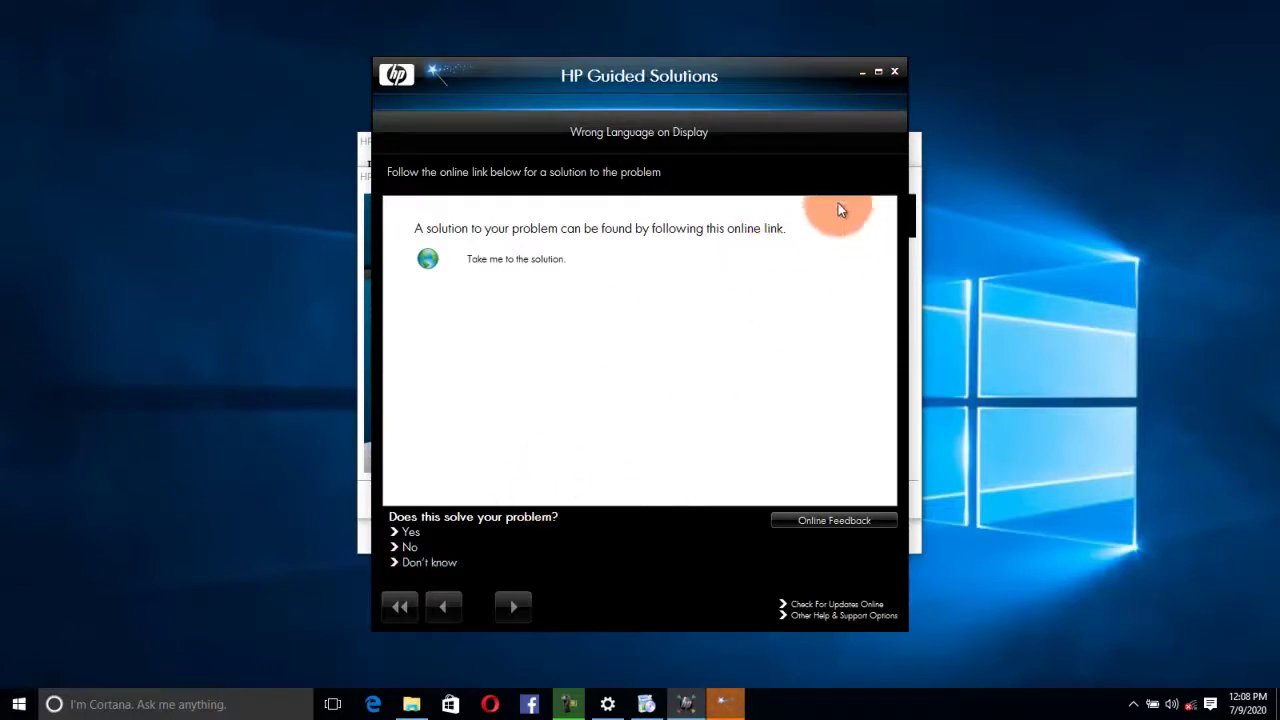
click(894, 72)
click(674, 463)
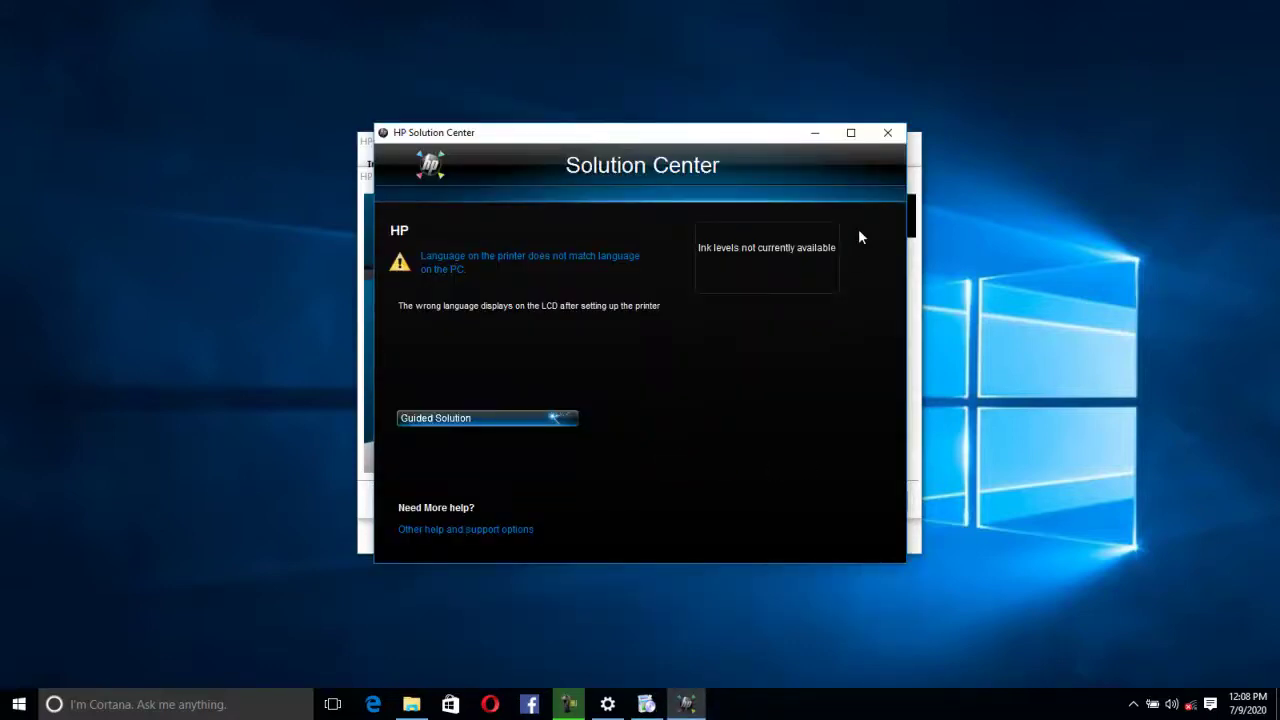
click(886, 133)
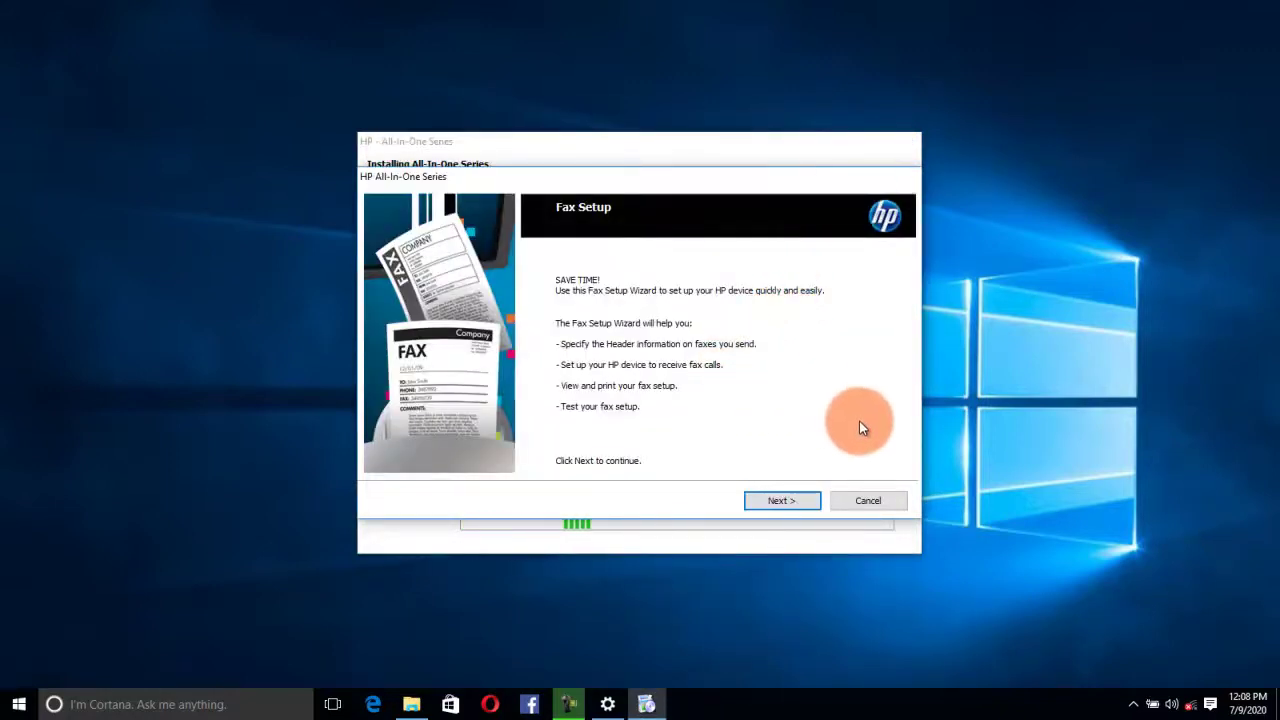
- Accept the fax setup answers for a shared voice line with Double and Triple Rings, no answering machine, no DSL and no modem
click(782, 500)
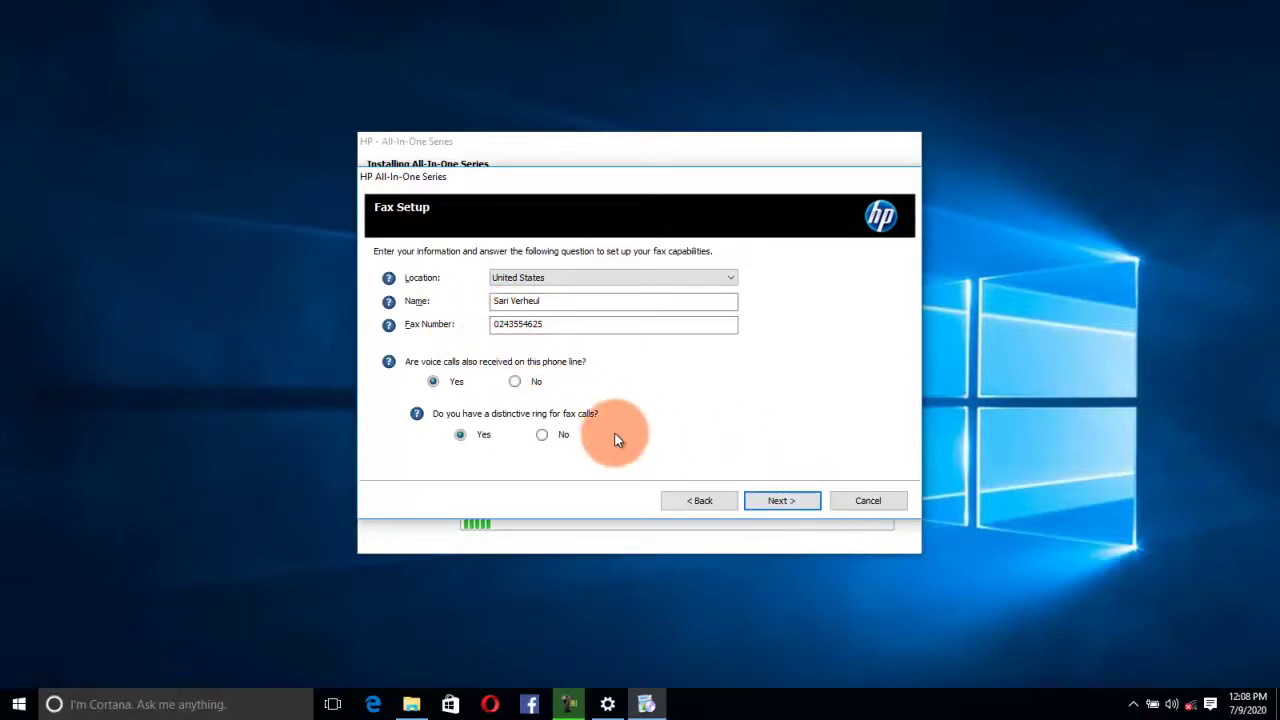
click(793, 498)
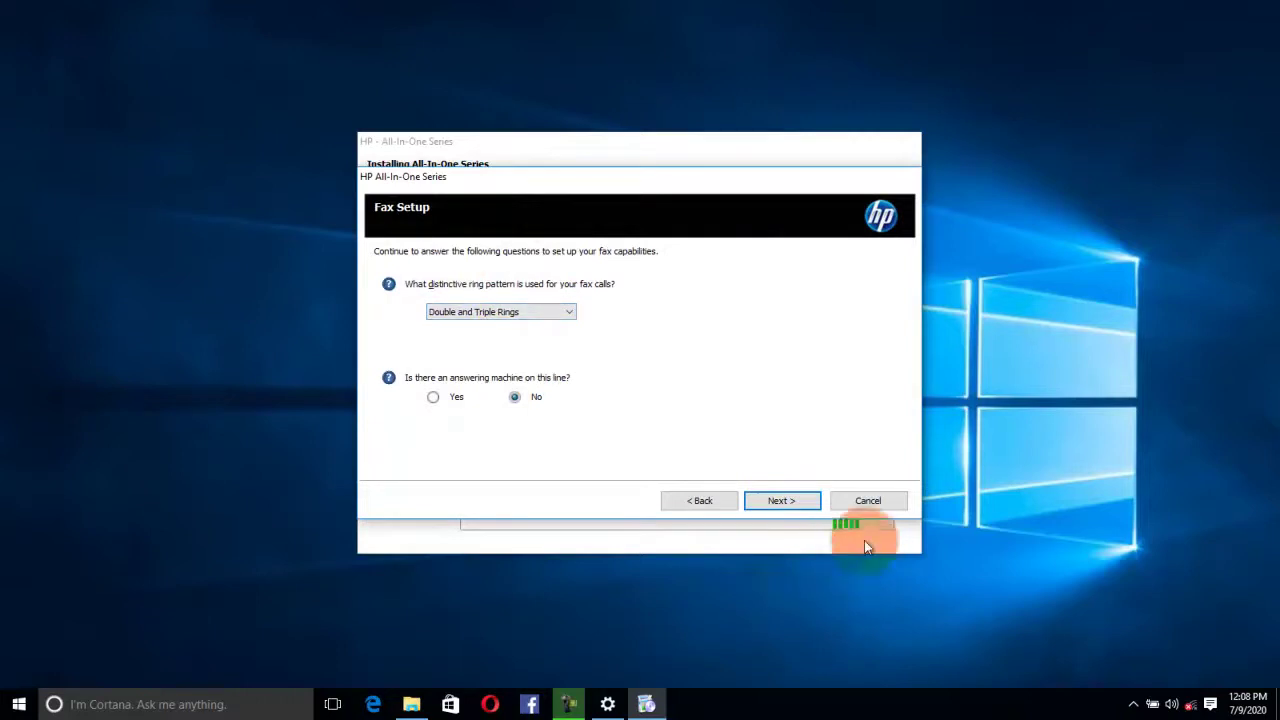
click(775, 503)
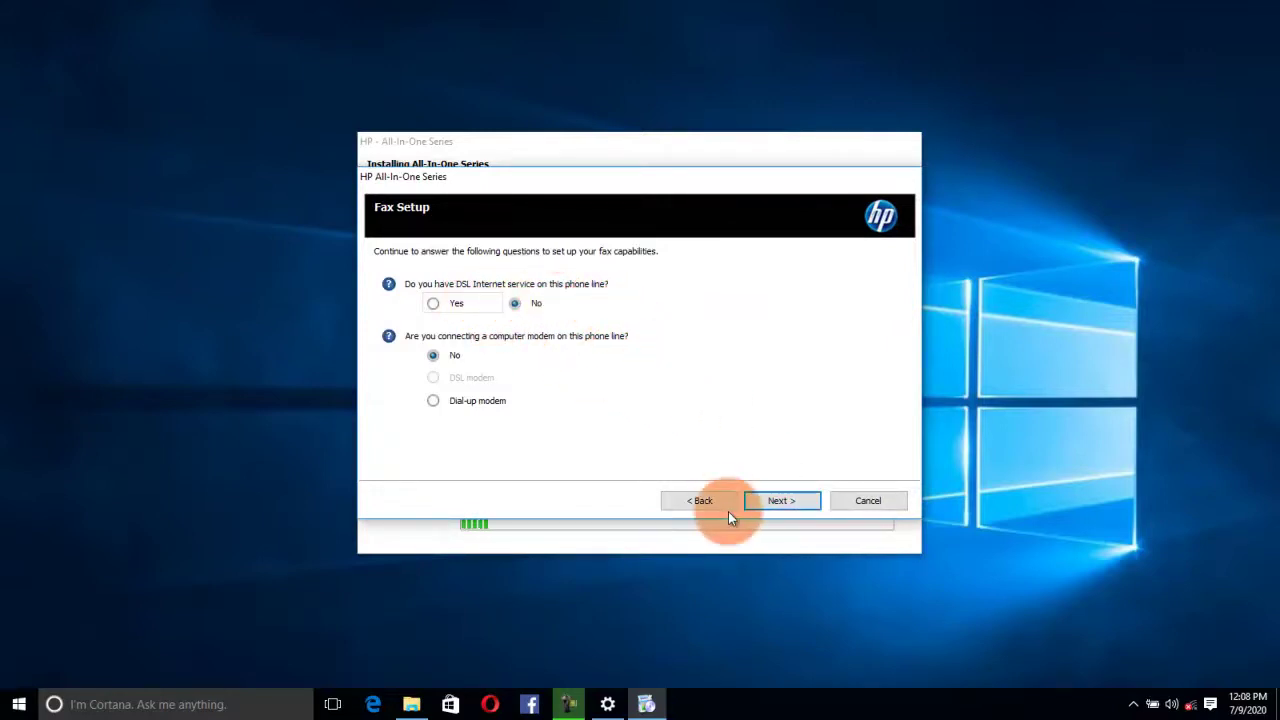
click(796, 501)
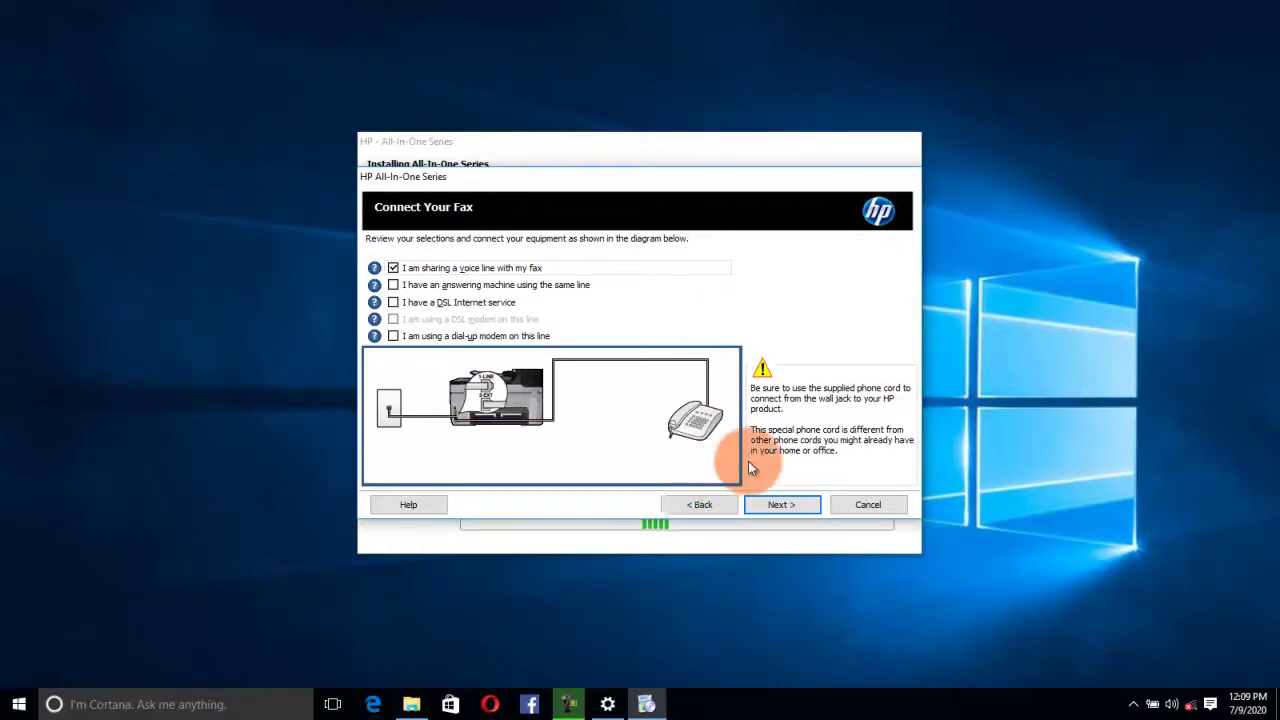
click(788, 503)
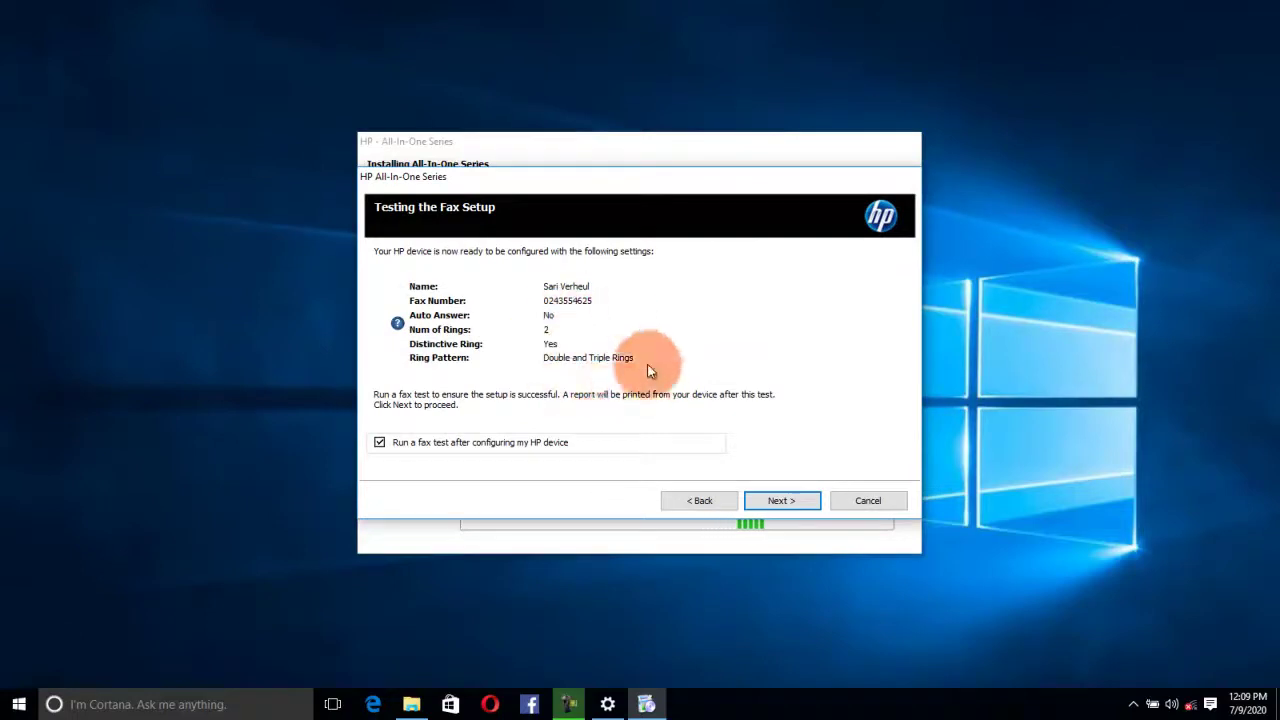
- Run the fax test after configuring the device, and finish the fax setup and software installation wizards
click(792, 503)
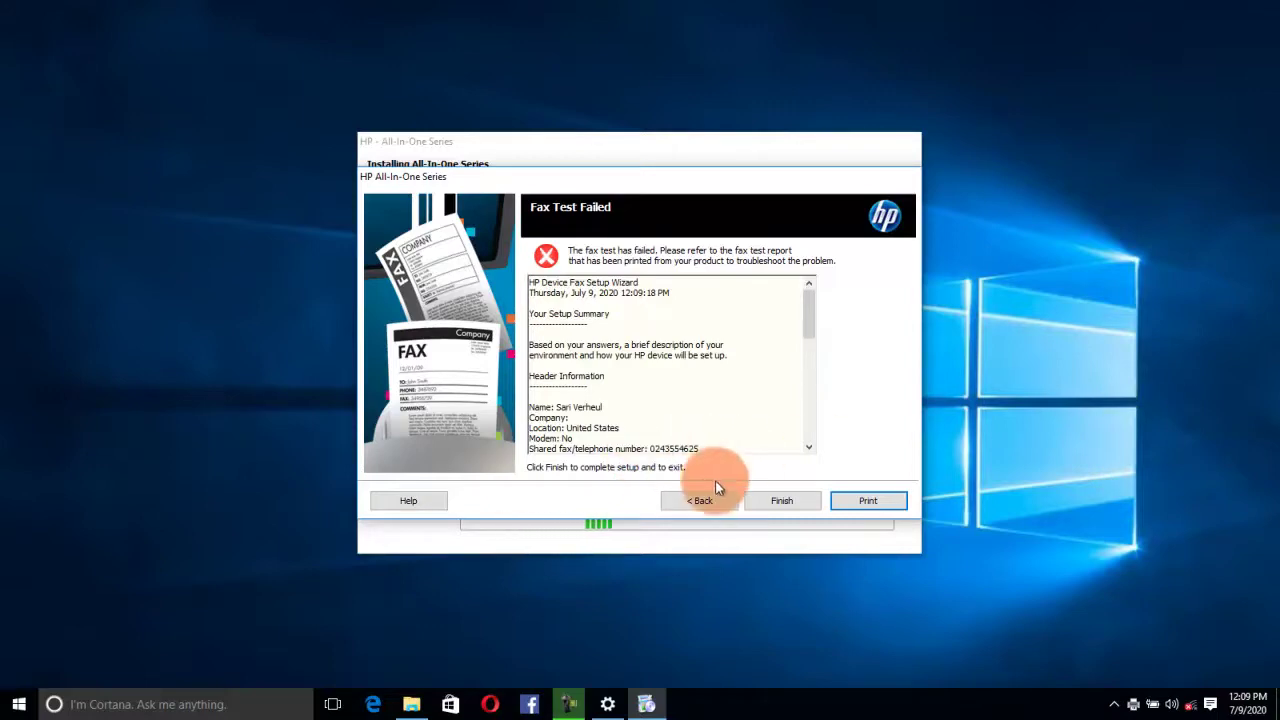
click(772, 500)
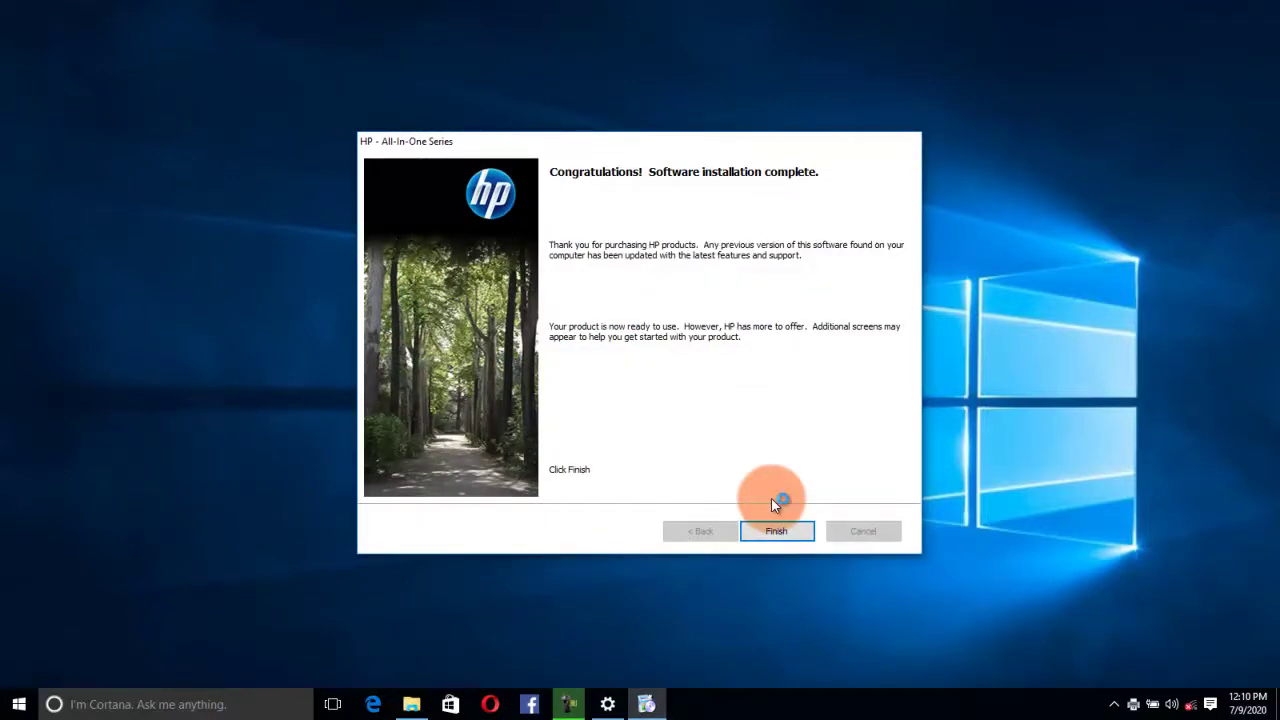
click(779, 532)
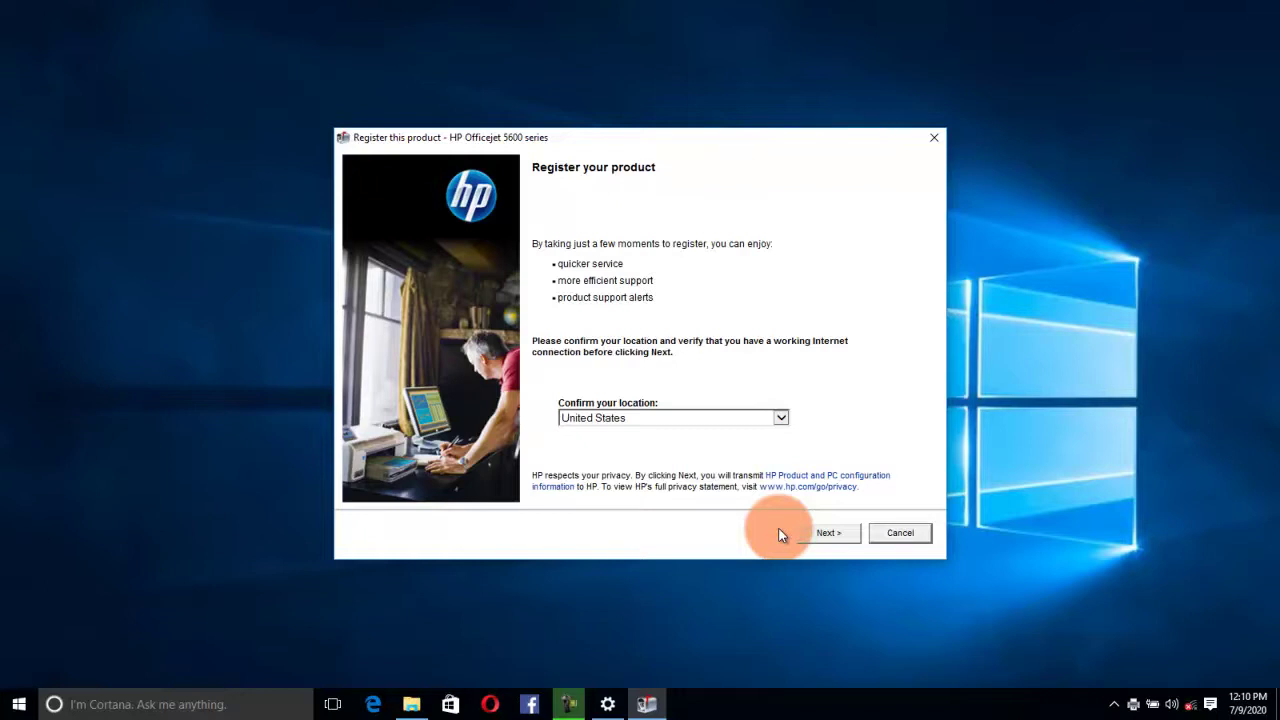
- Skip product registration with the "Don't remind me again" option, and close the HP Photo Creations offer and the installer
click(905, 540)
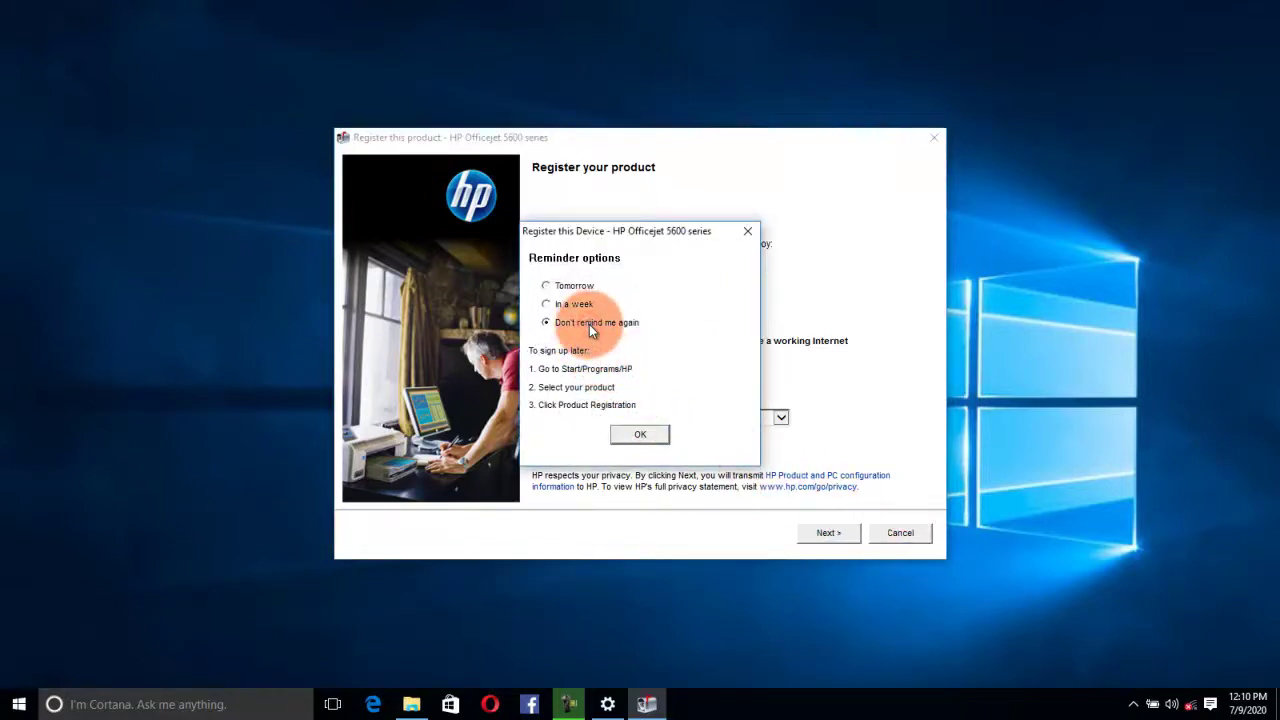
click(641, 436)
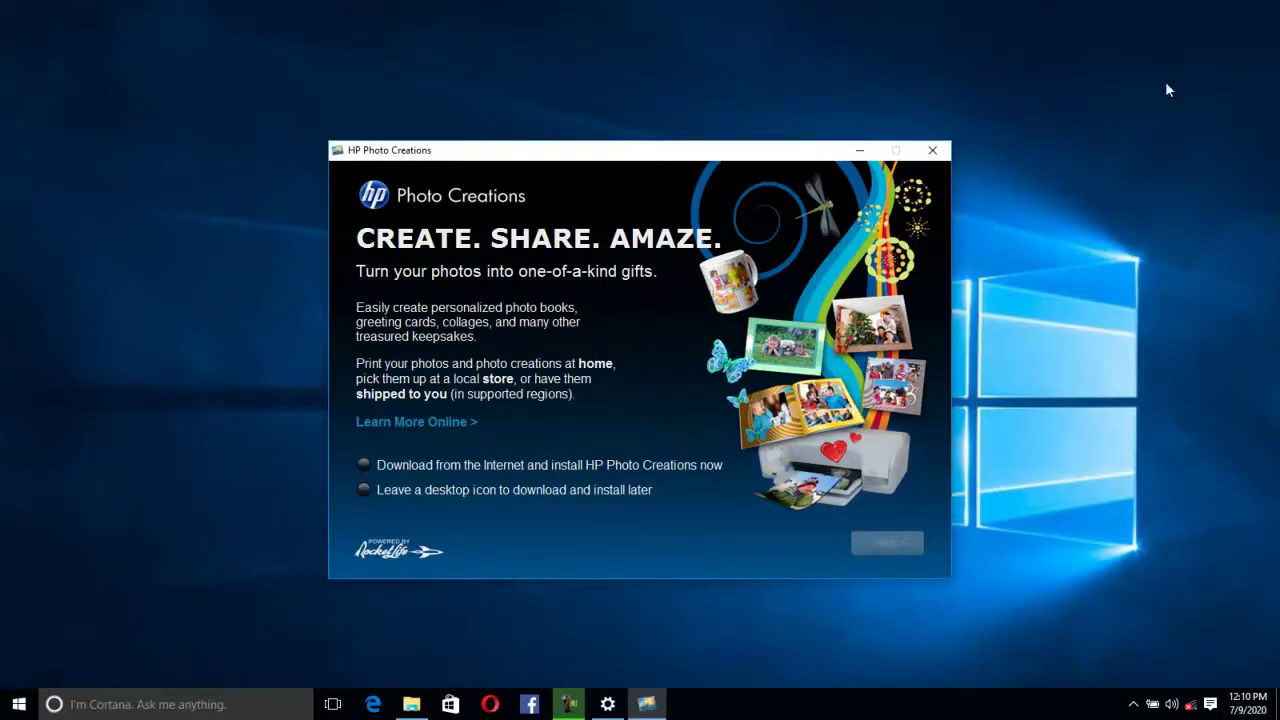
click(932, 150)
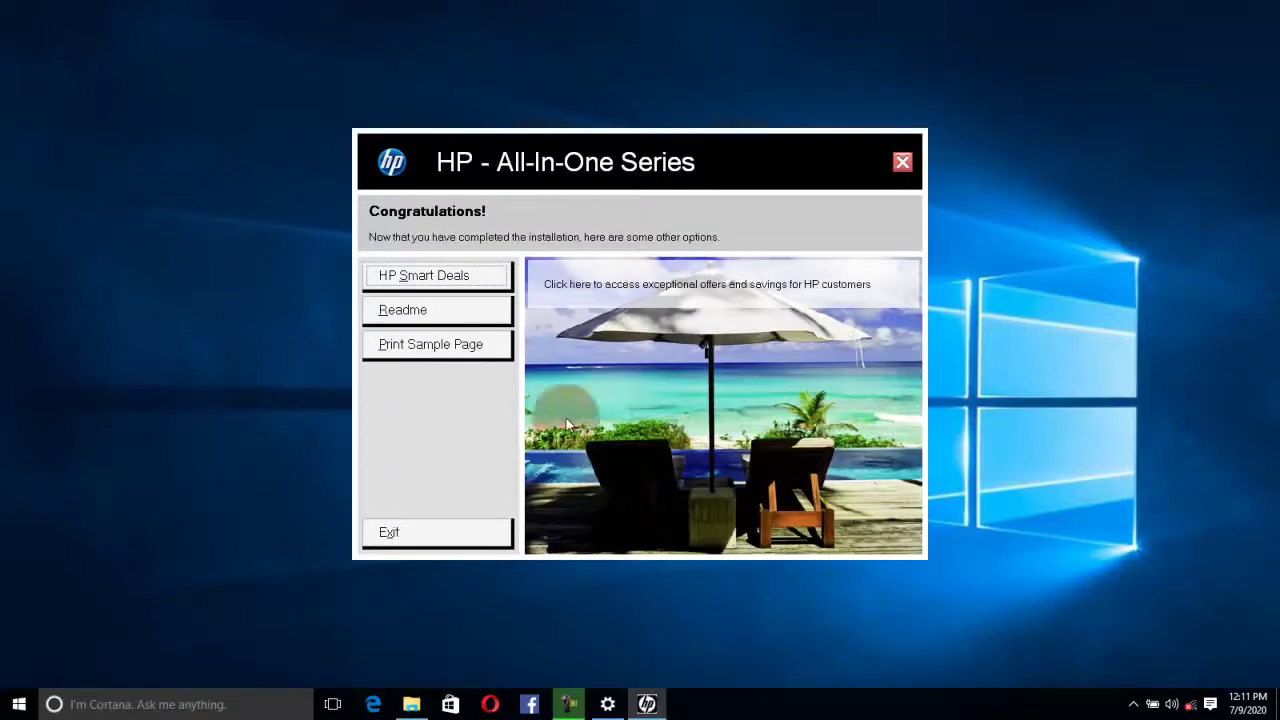
click(435, 528)
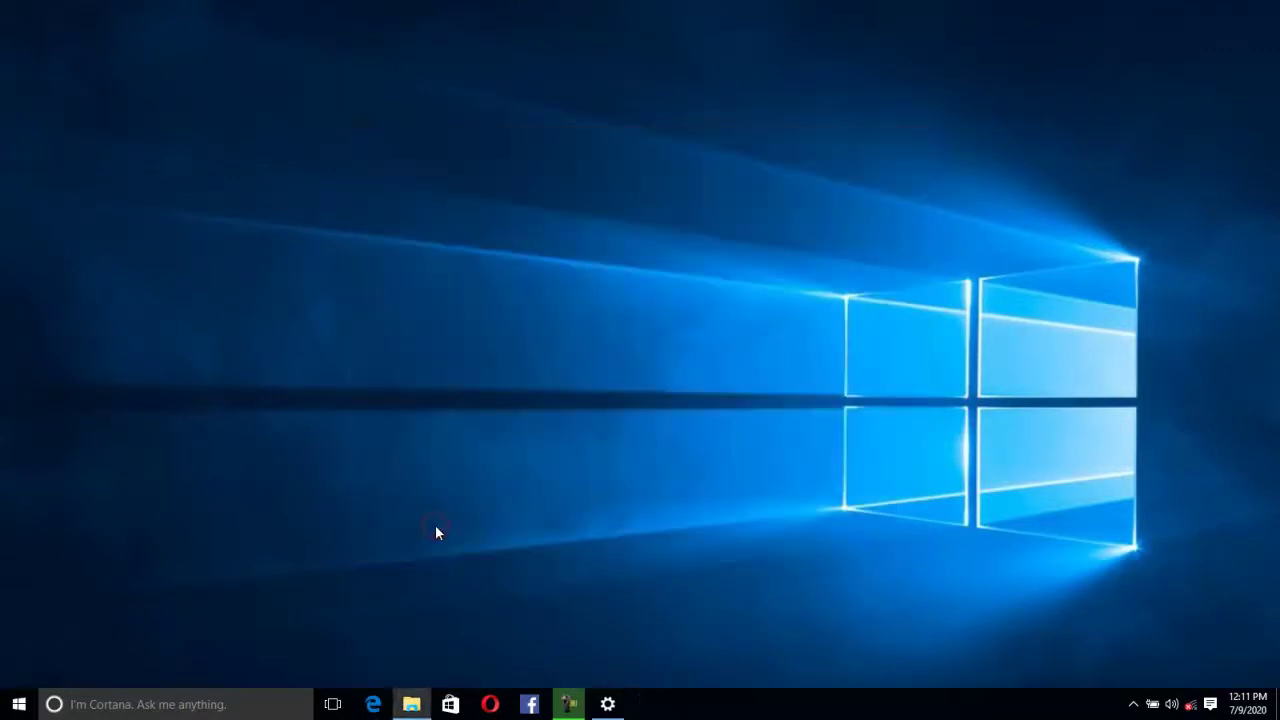
- Show the desktop icons and dismiss the HP Solution Center welcome message with "Don't show this again" enabled
right_click(685, 326)
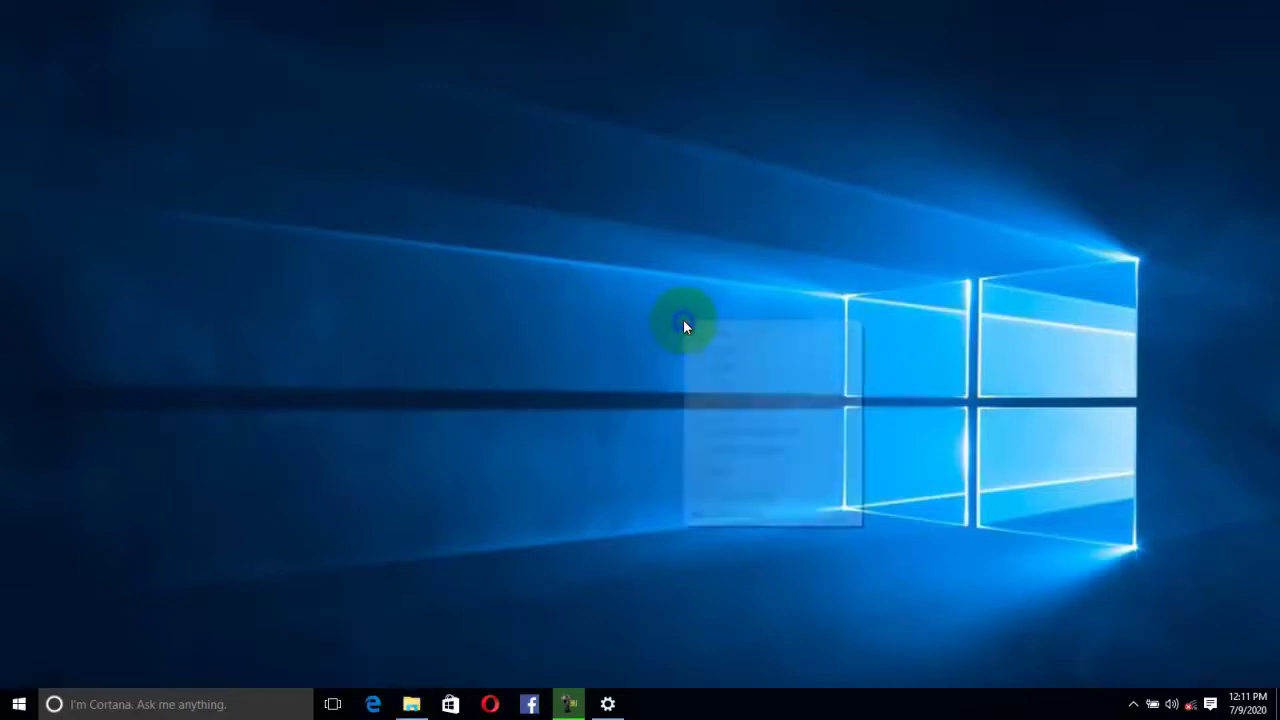
mouse_move(735, 335)
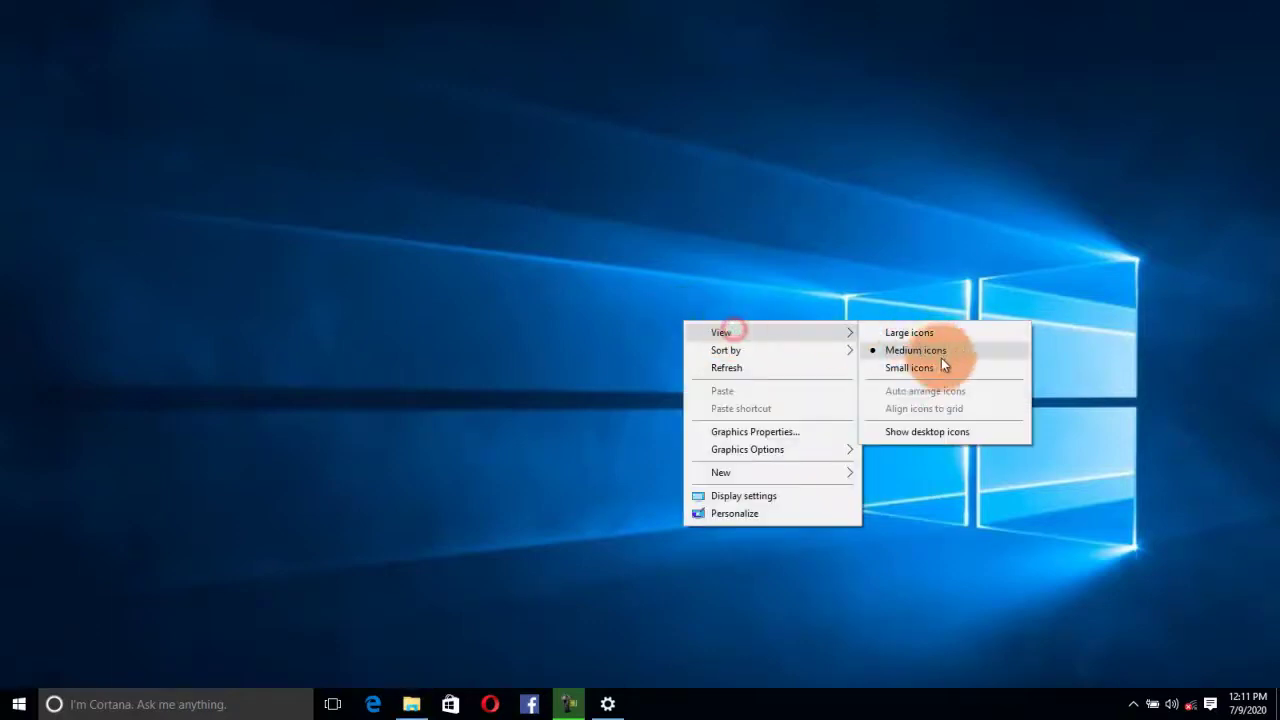
click(916, 431)
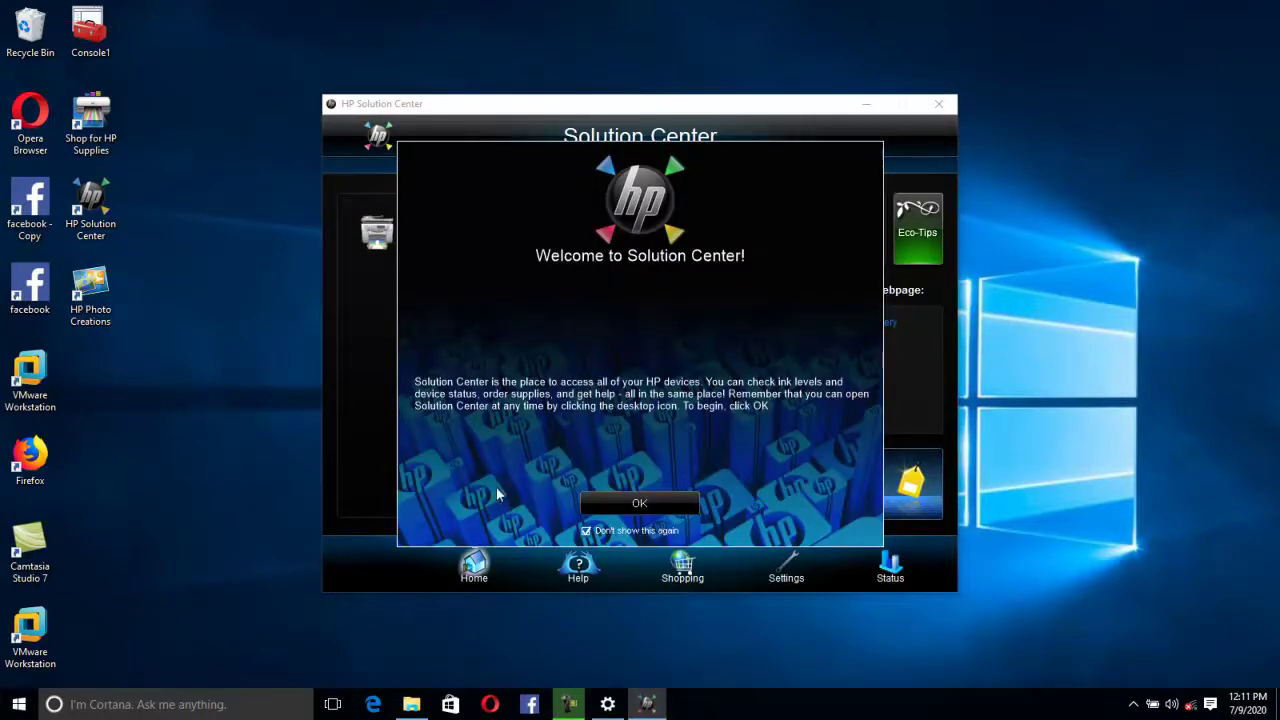
click(630, 503)
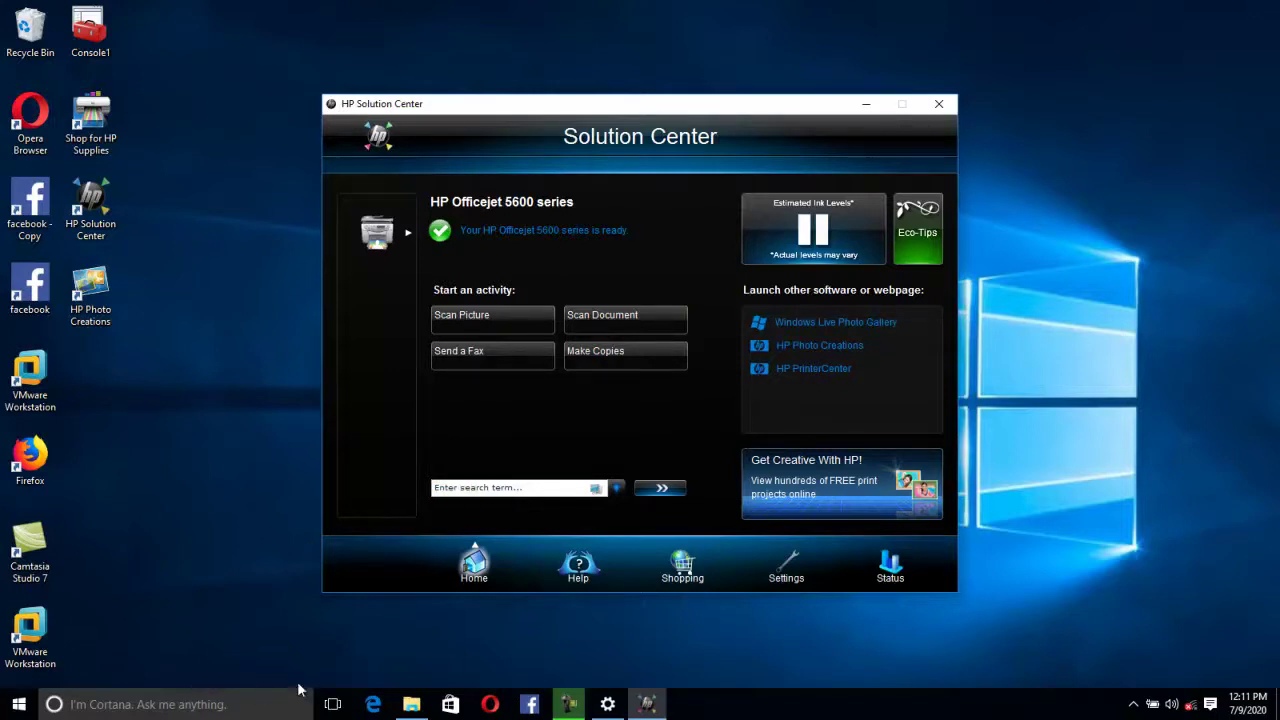
- Check the list of installed printers and scanners in the Windows Settings app, and close it
click(608, 704)
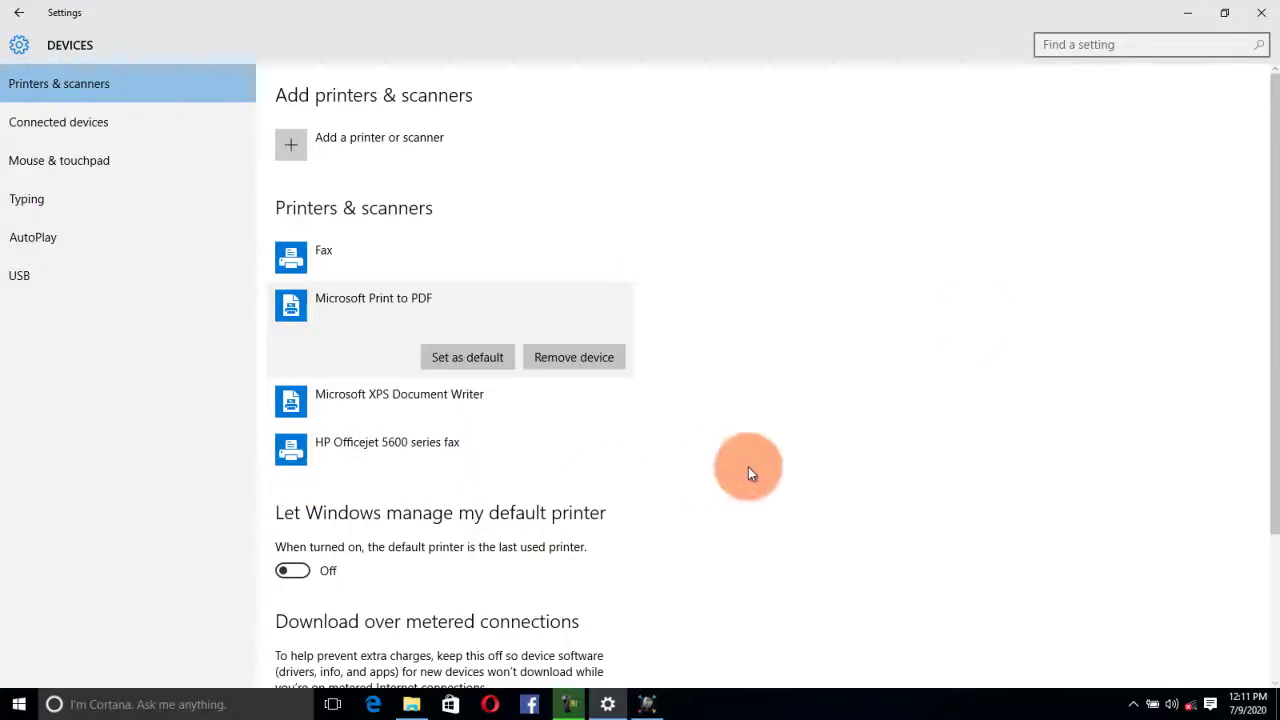
click(1265, 14)
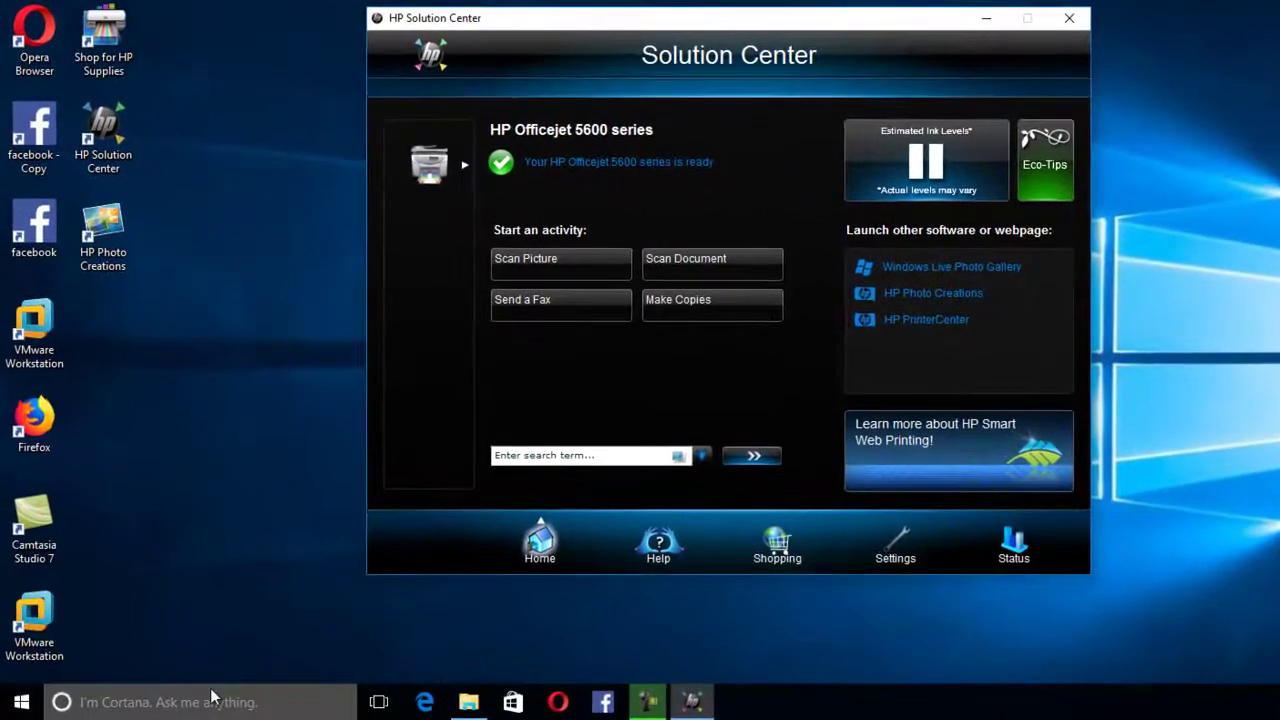
- Search for Control Panel, open it, and go to Devices and Printers under Hardware and Sound
click(211, 697)
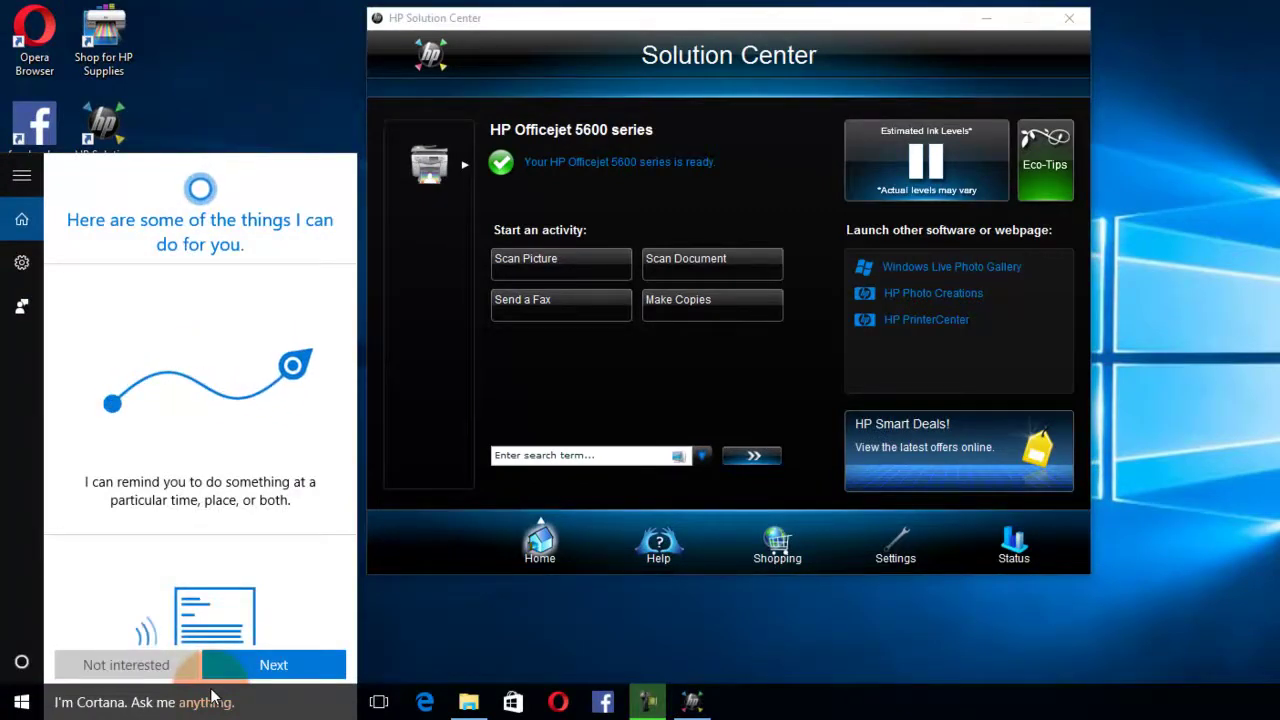
click(211, 697)
text(control)
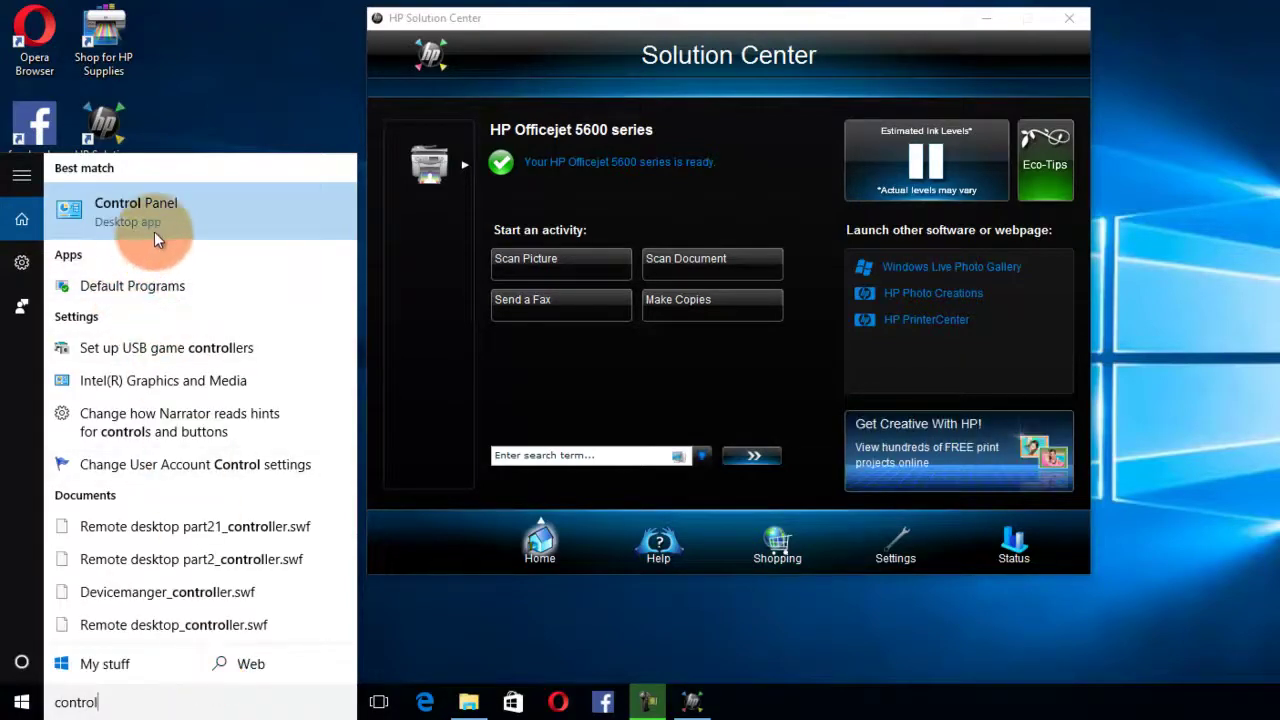
click(155, 225)
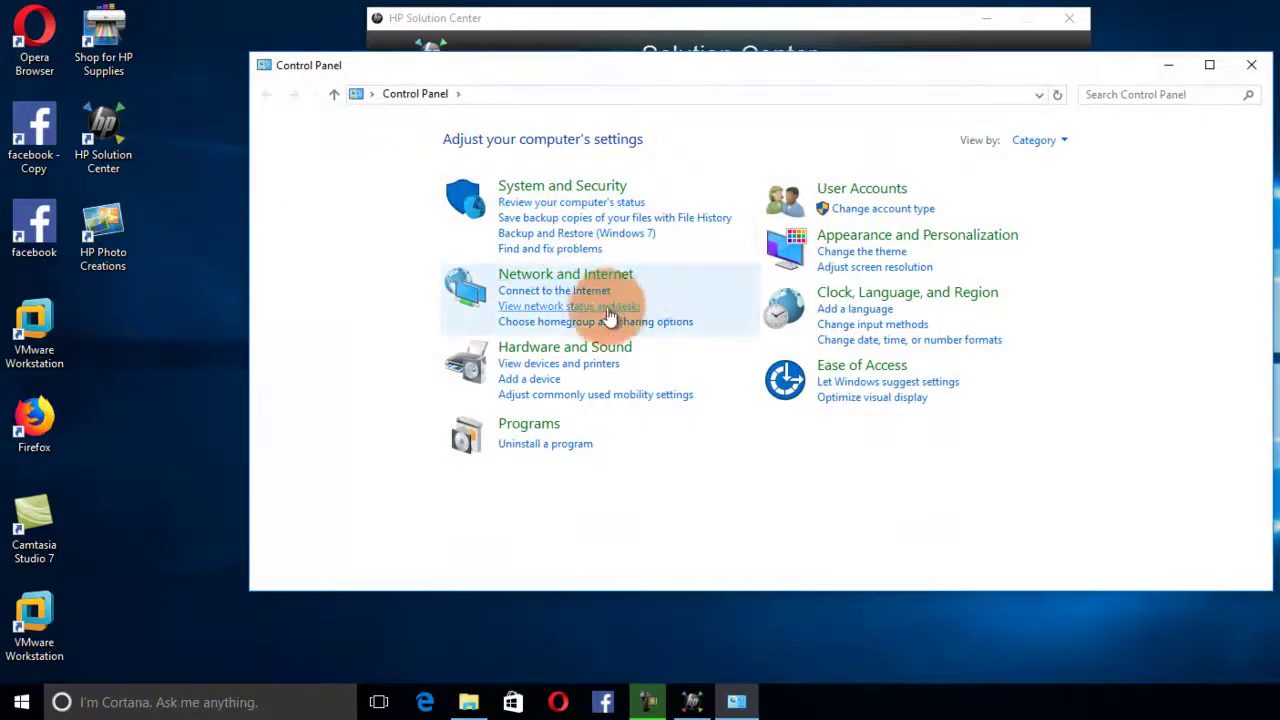
click(580, 350)
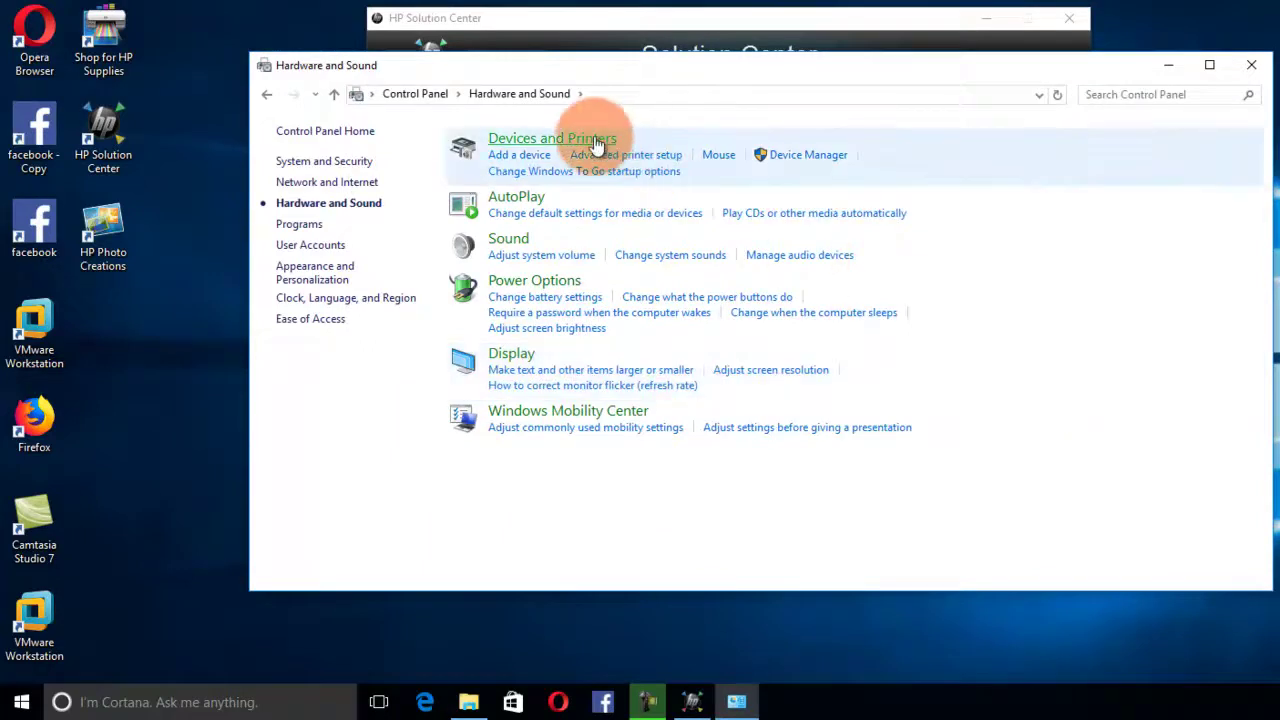
click(594, 140)
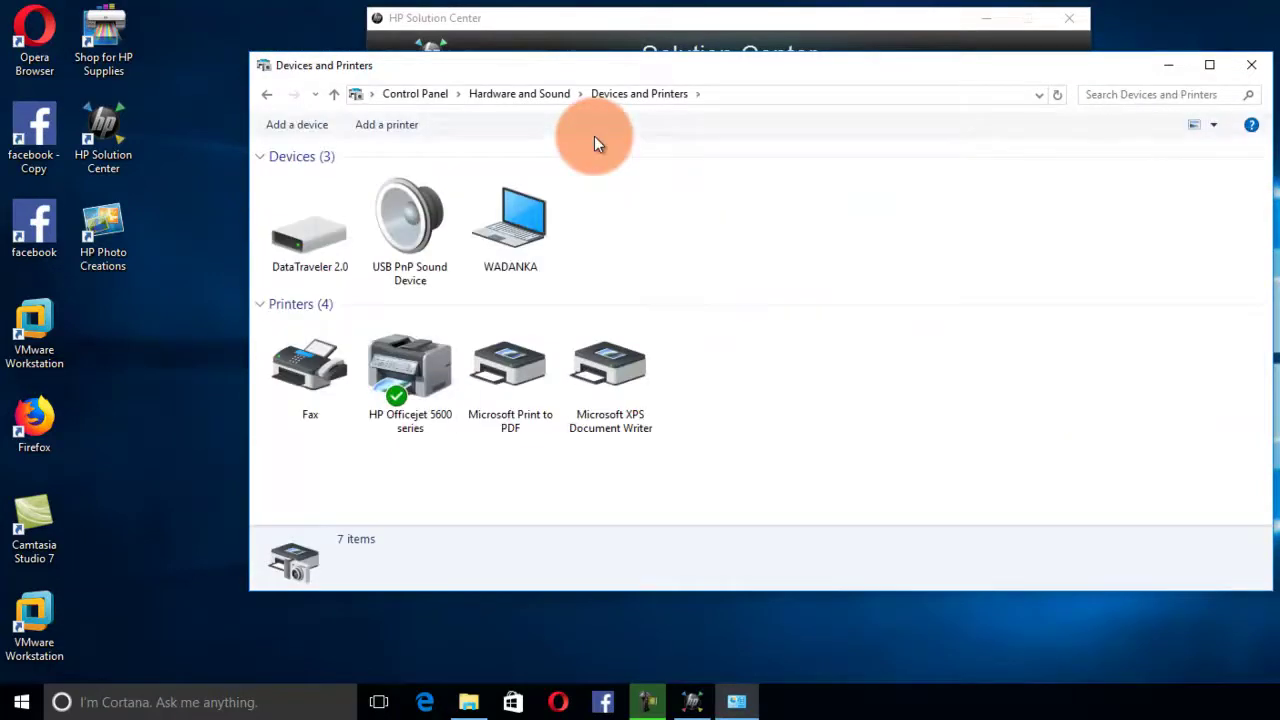
- Open the printer properties of the HP Officejet 5600 series printer, not of its fax
right_click(417, 375)
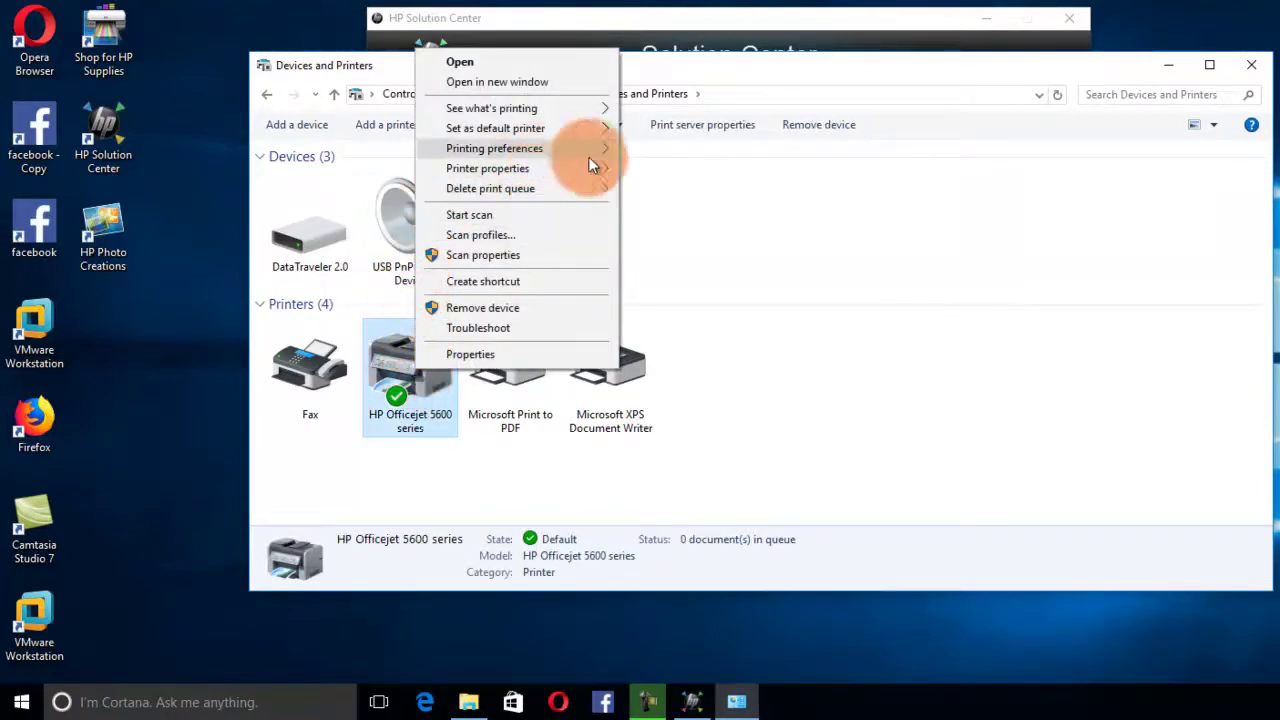
mouse_move(476, 124)
mouse_move(504, 109)
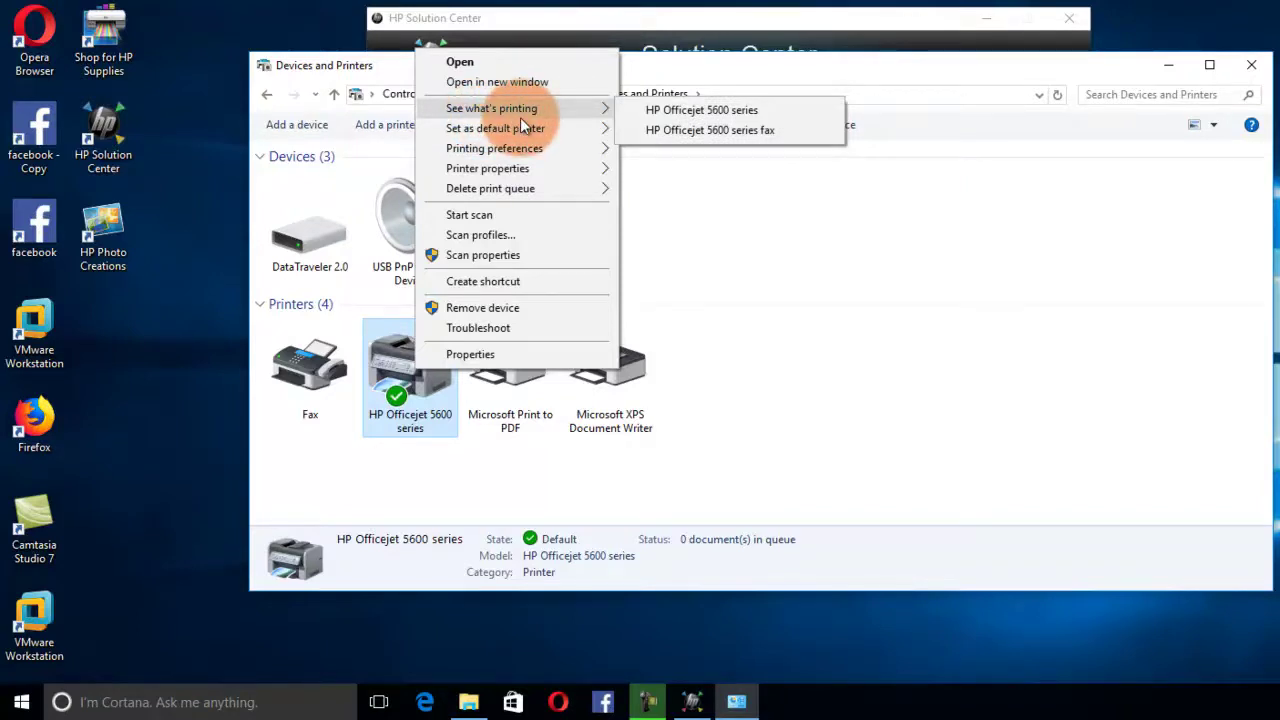
mouse_move(515, 130)
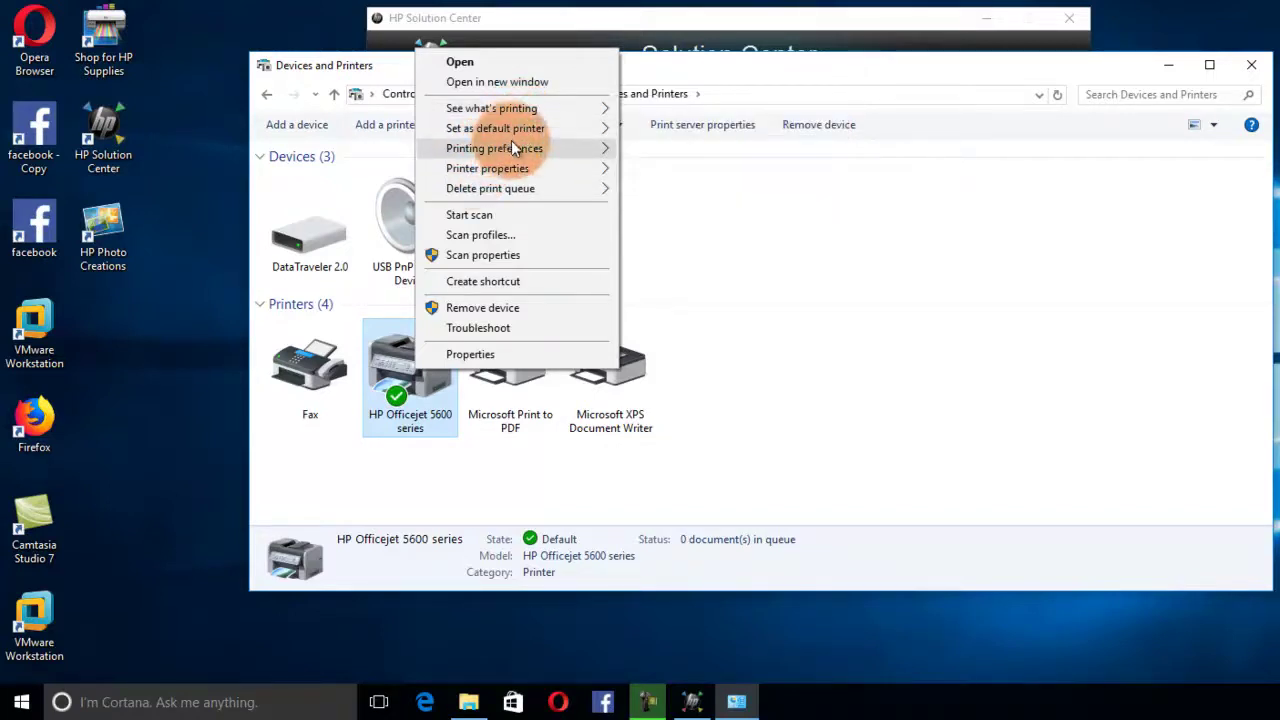
mouse_move(512, 146)
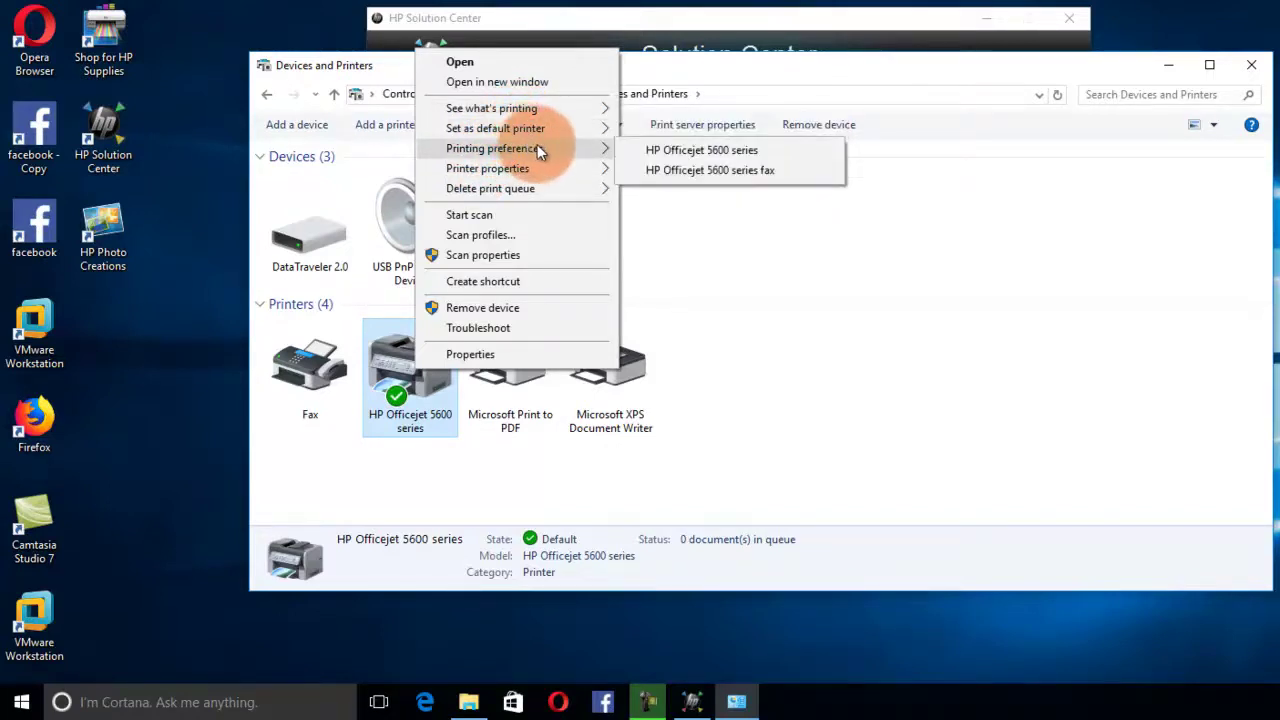
mouse_move(507, 168)
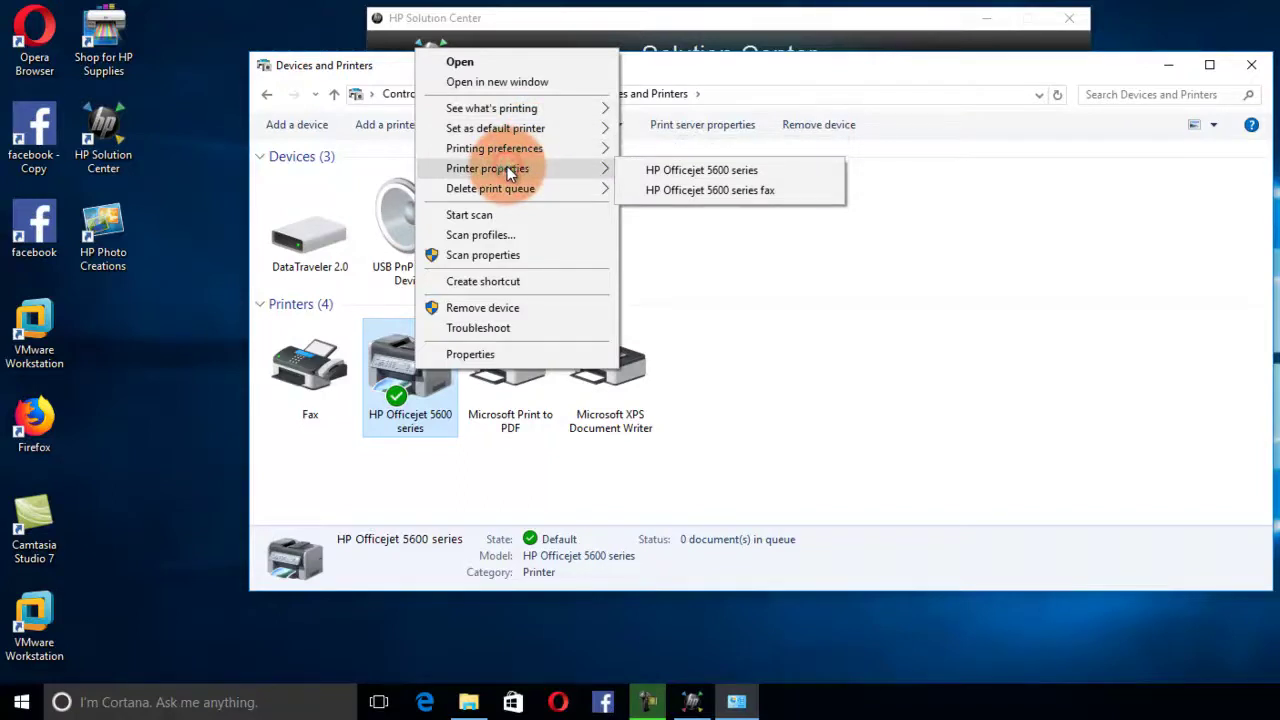
click(700, 172)
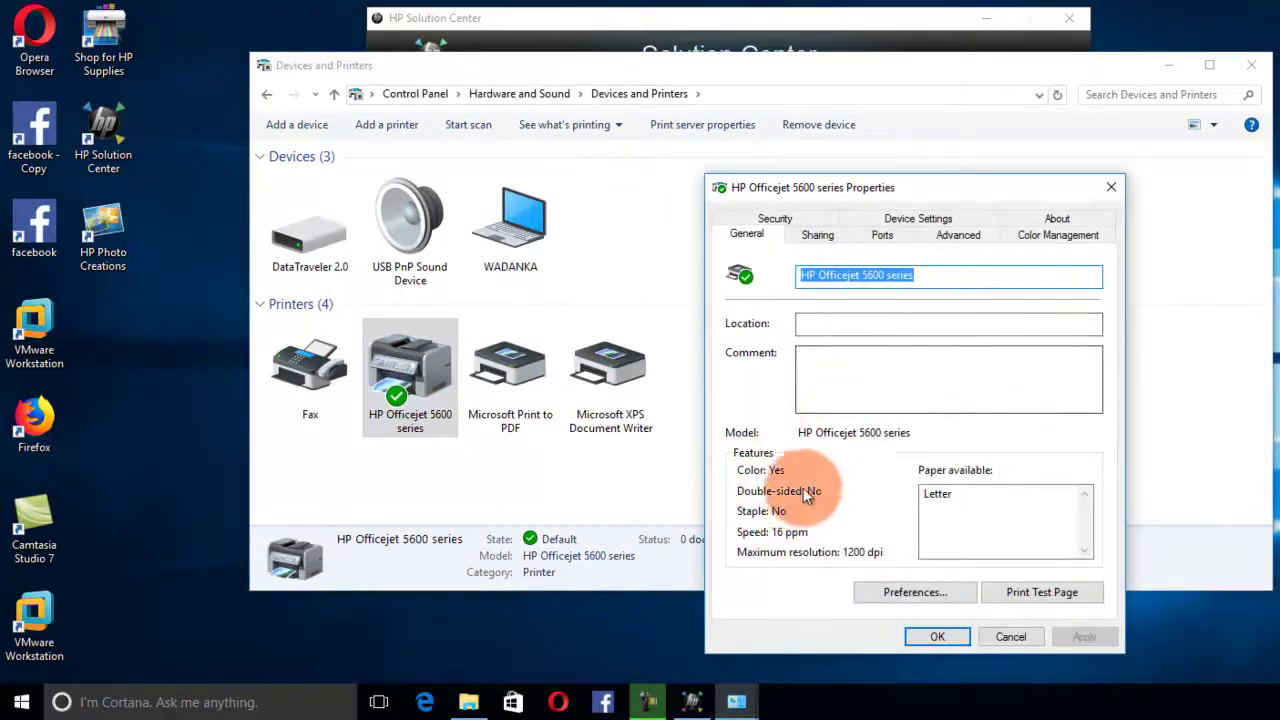
- Review the printer's available paper, sharing, ports and color management settings, and close the properties without changes
click(960, 510)
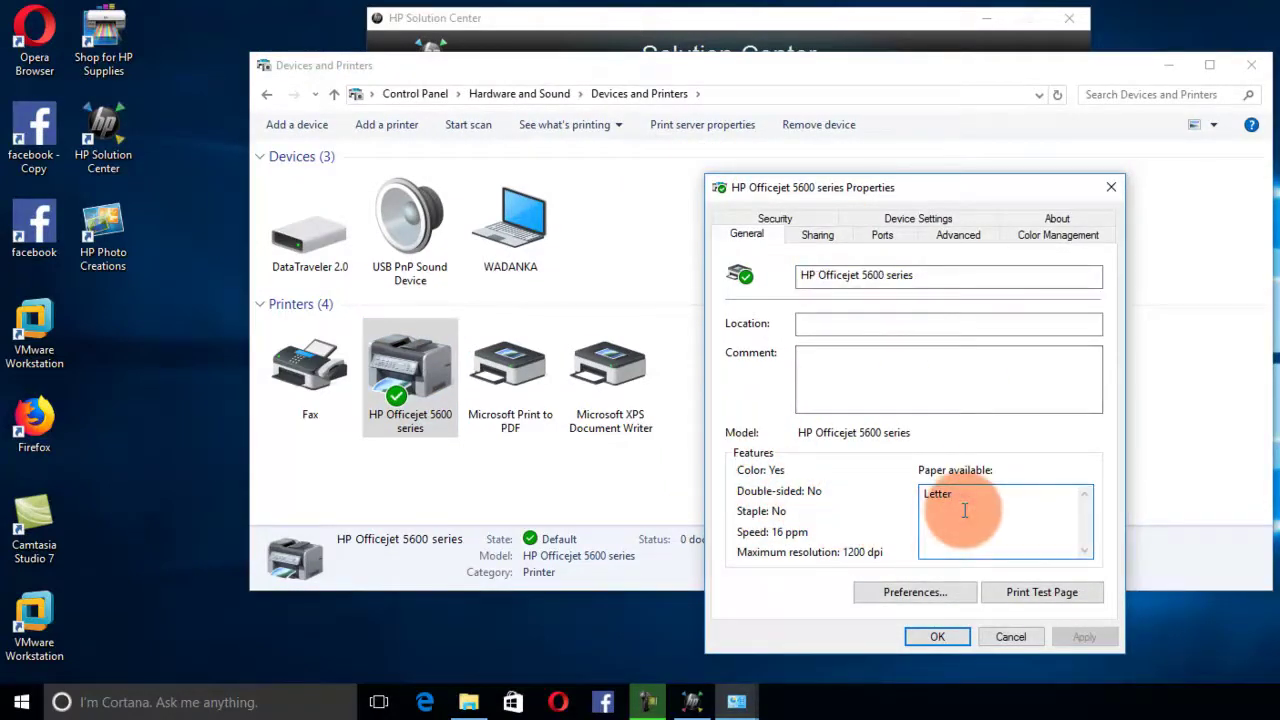
click(1000, 520)
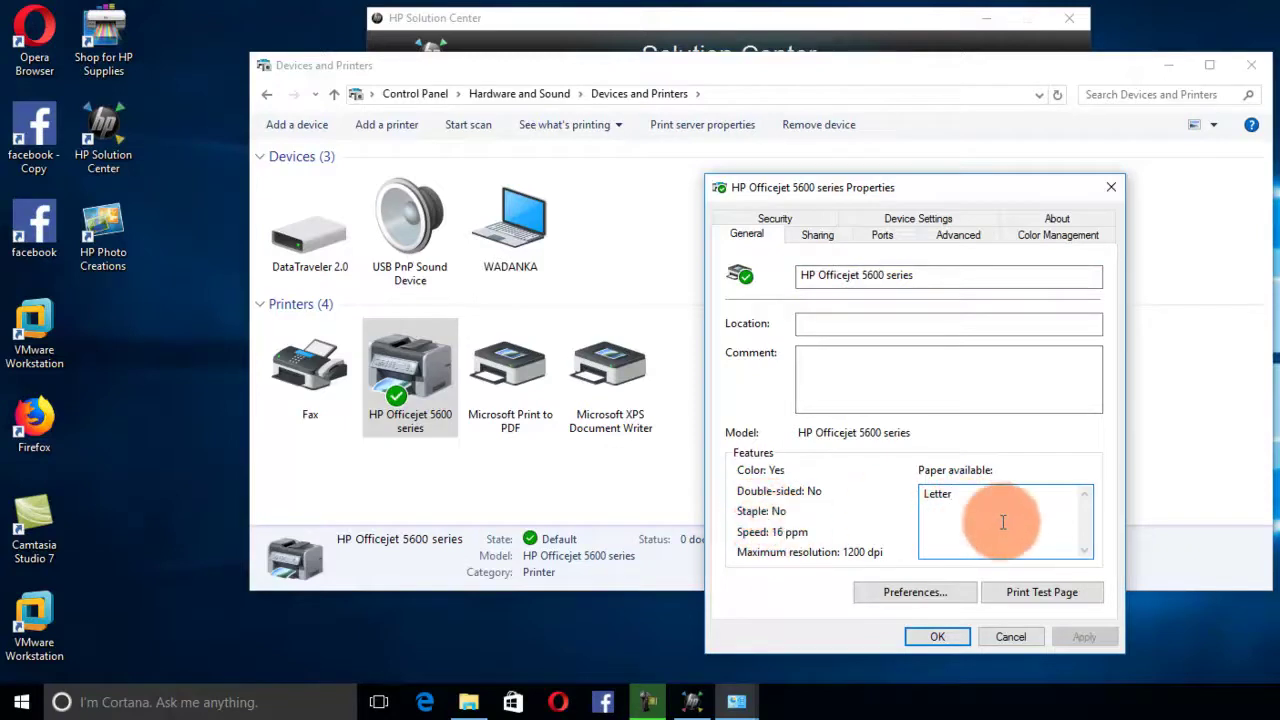
click(817, 240)
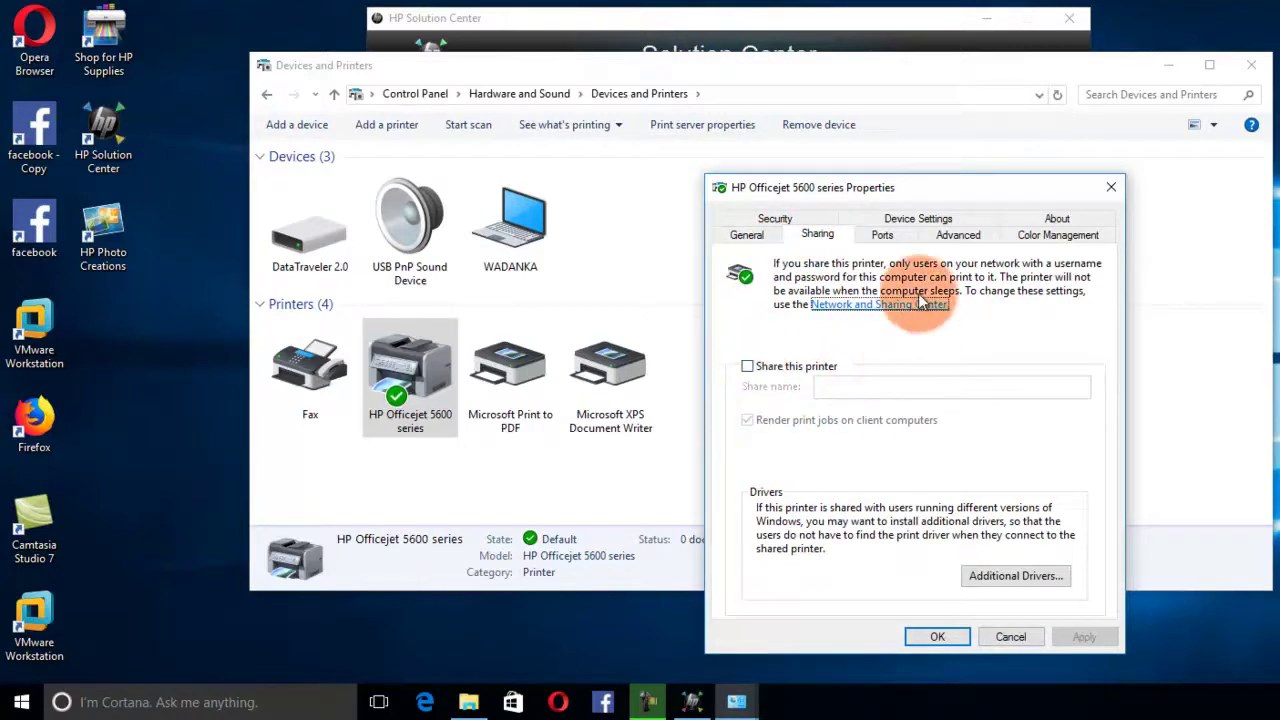
click(892, 238)
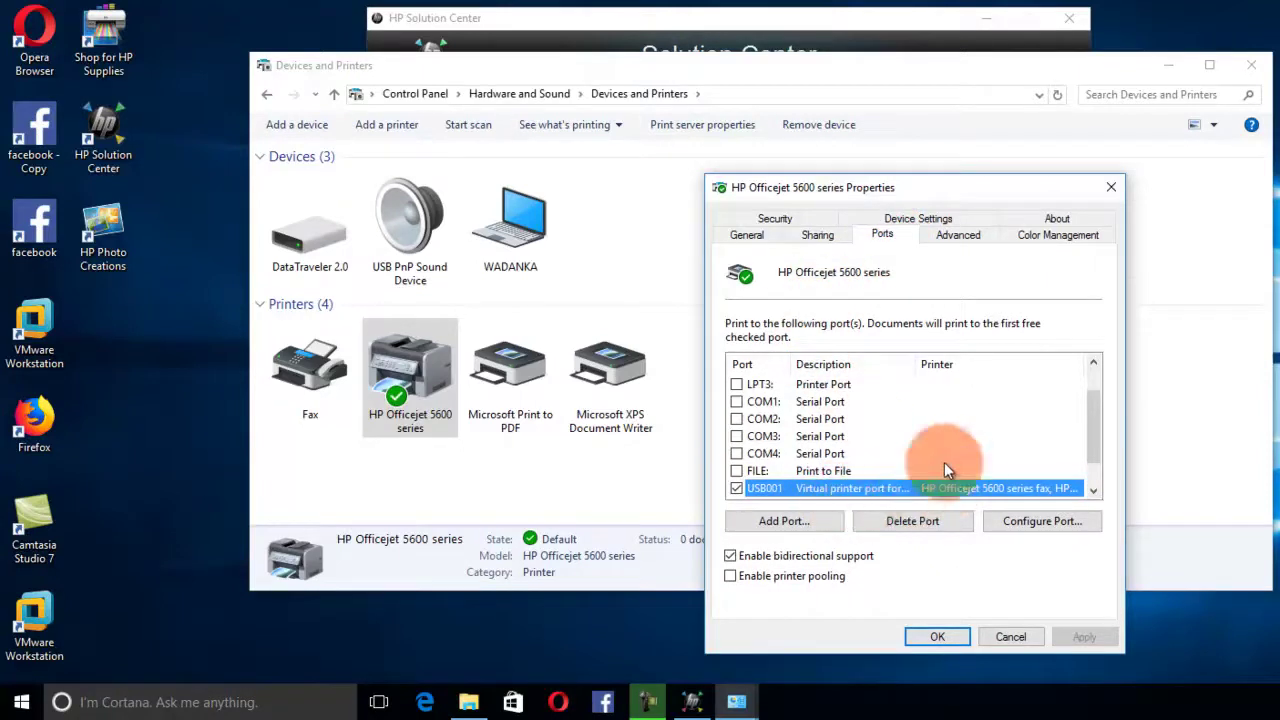
click(1043, 233)
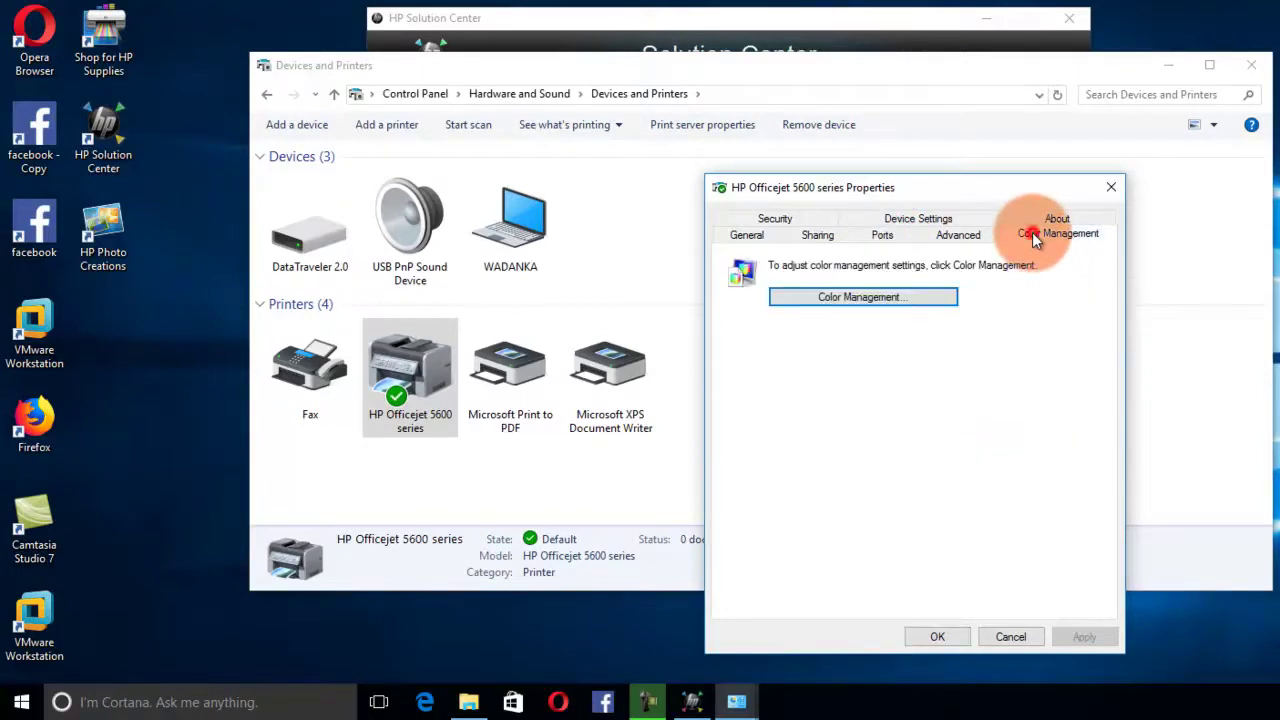
click(1008, 636)
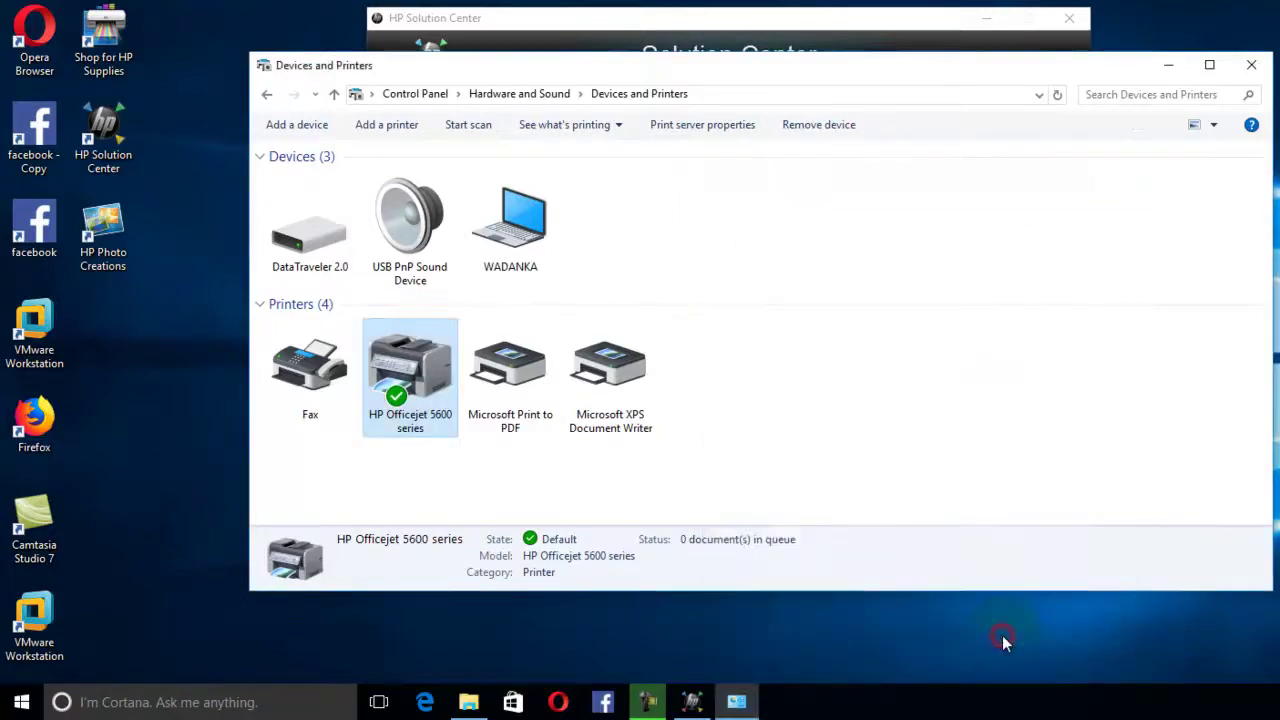
- Set Microsoft Print to PDF as the default printer
click(398, 400)
right_click(398, 400)
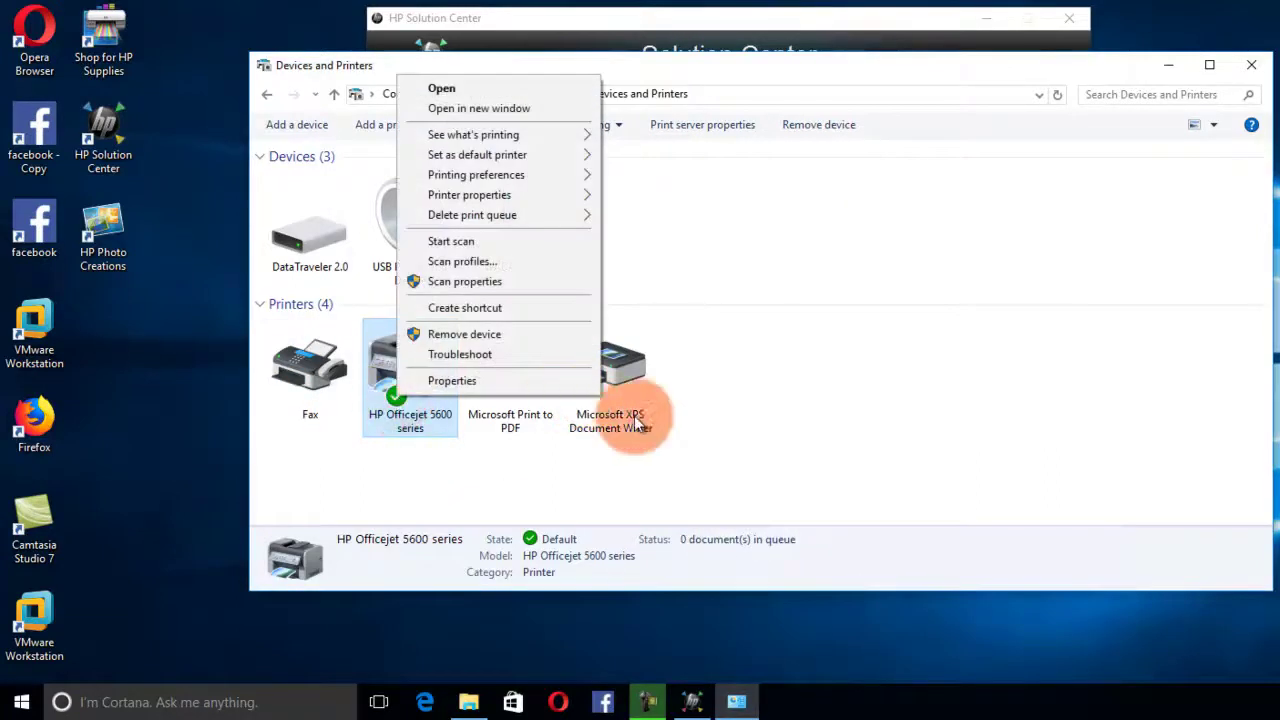
click(705, 392)
click(522, 373)
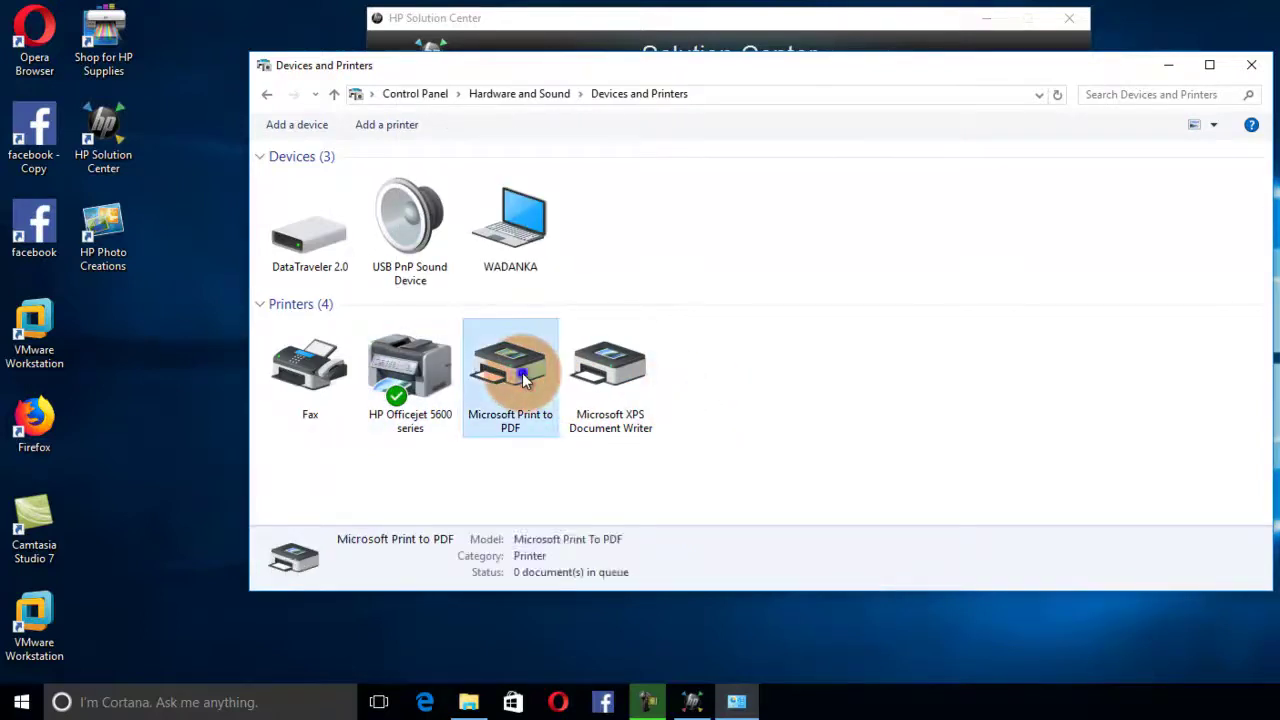
right_click(522, 373)
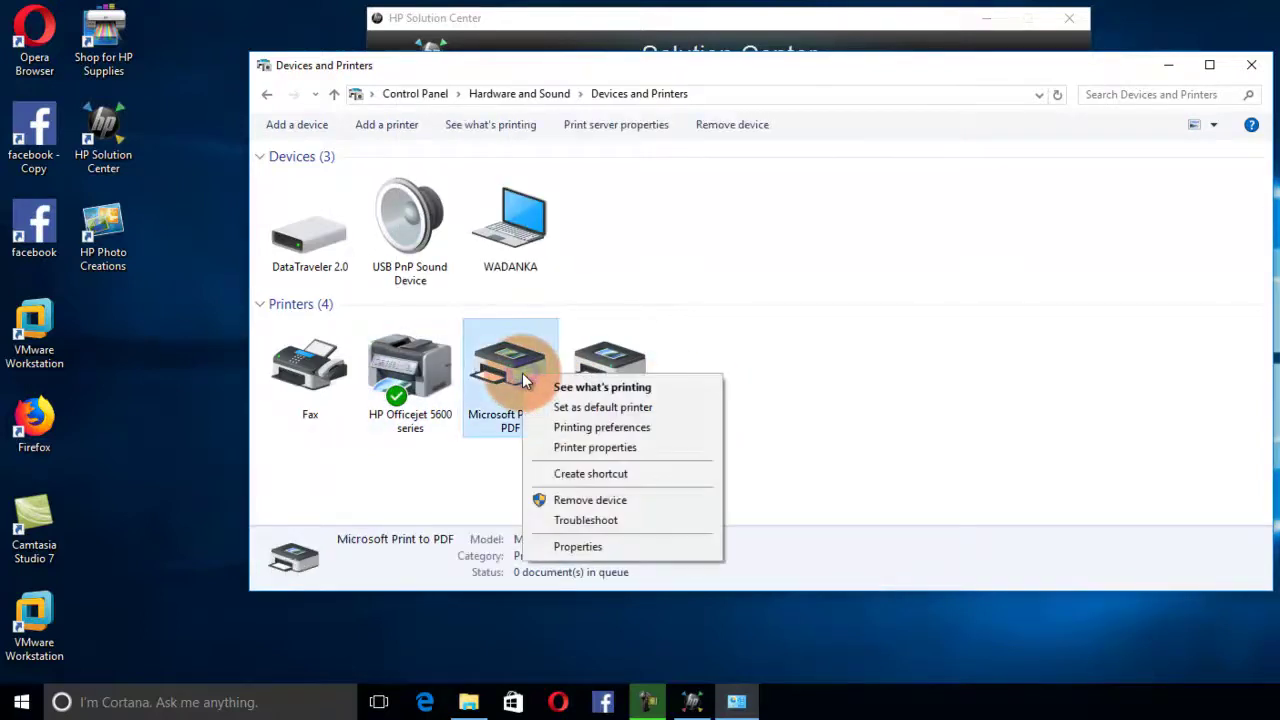
click(596, 410)
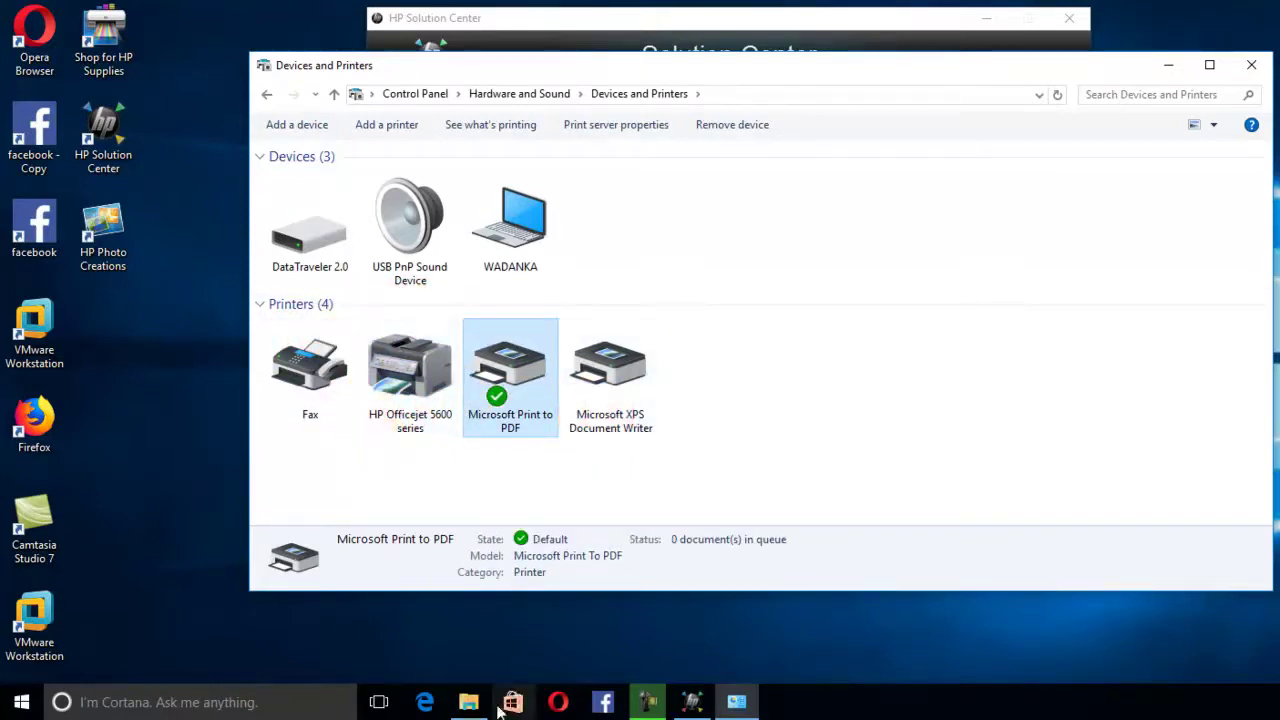
- Search for WordPad and open it with a blank document
click(276, 706)
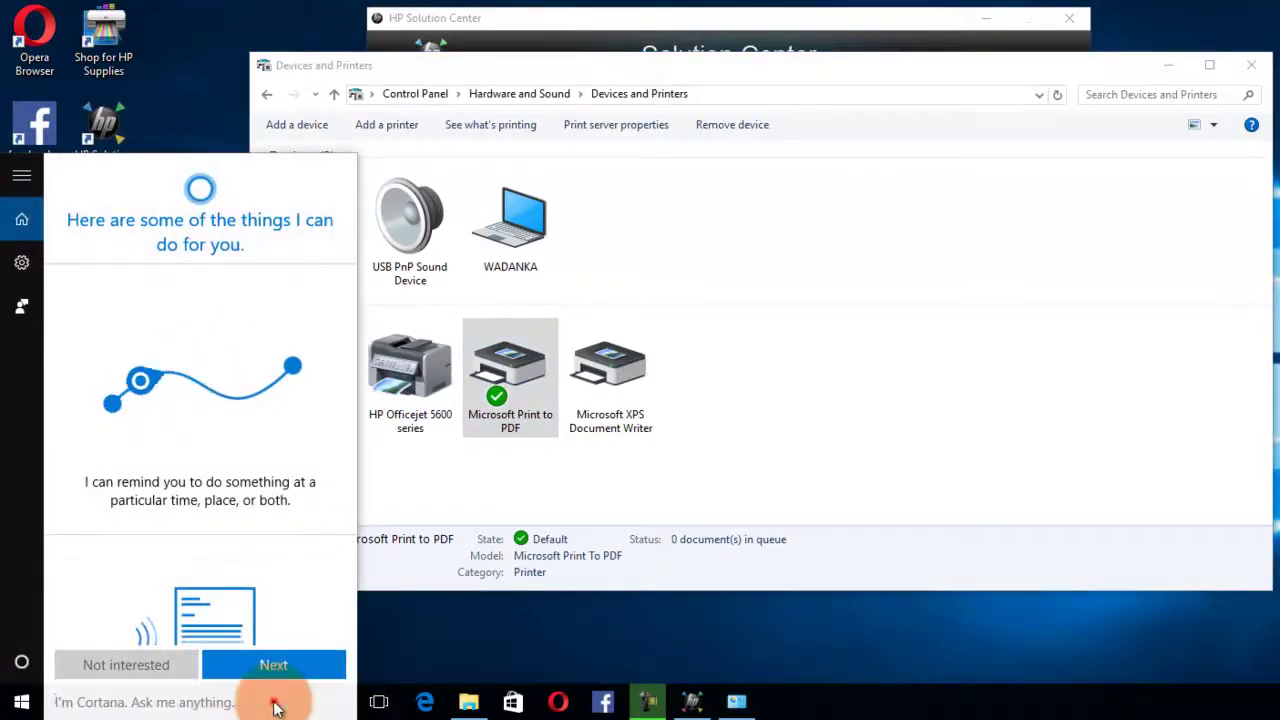
text(word)
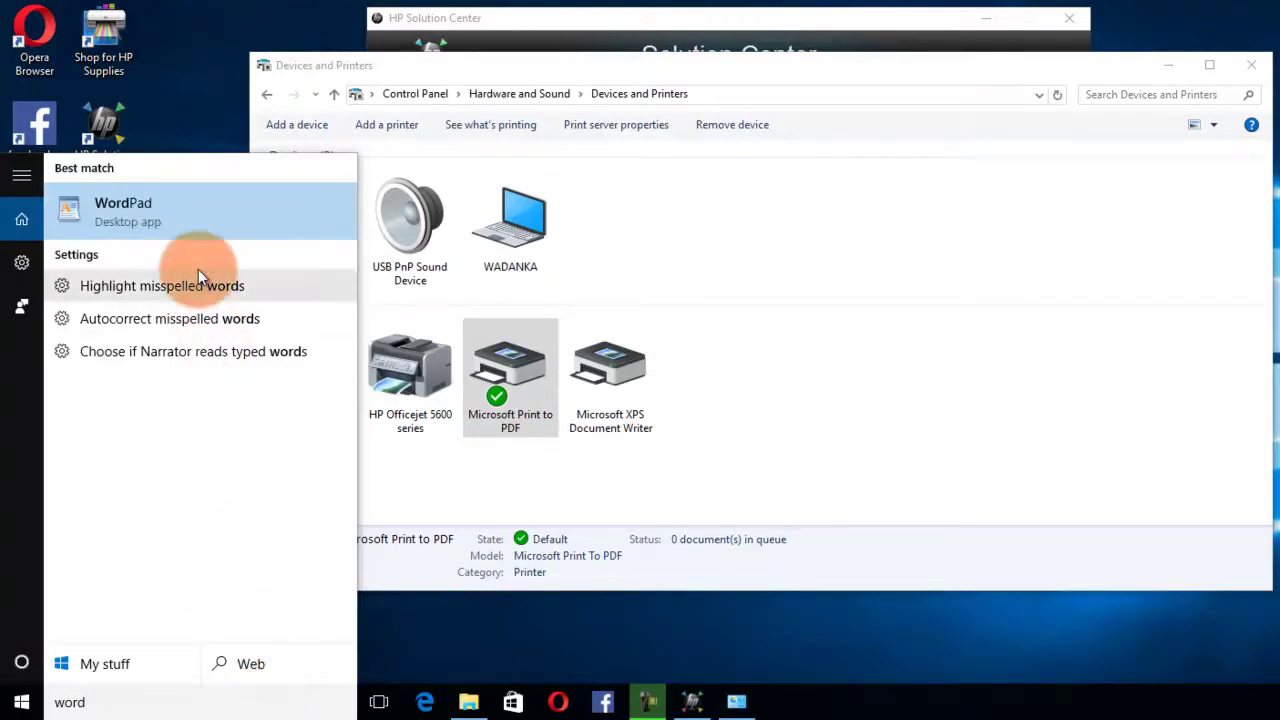
click(144, 209)
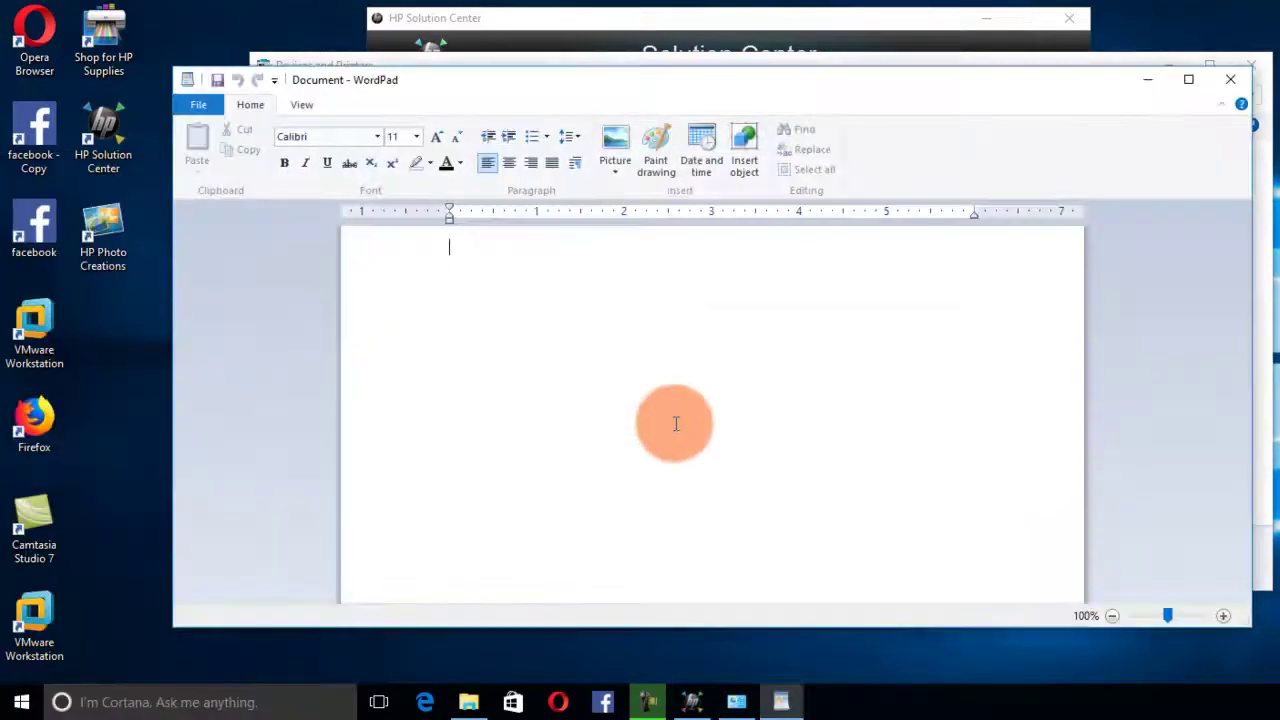
- Enter "asc wr wb waa fiicanahay" on the first line of the document and "A" on the second
text(asc wr wb waa)
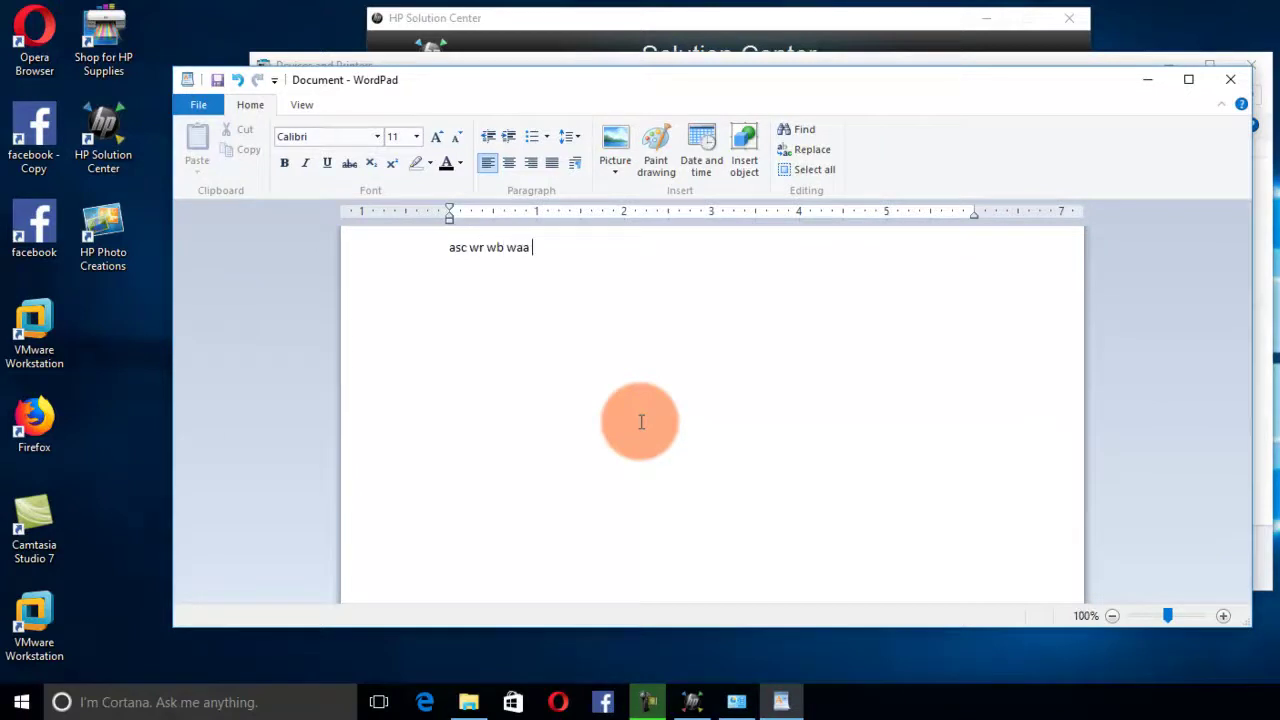
text( fiicanahay)
key(Return)
text(A)
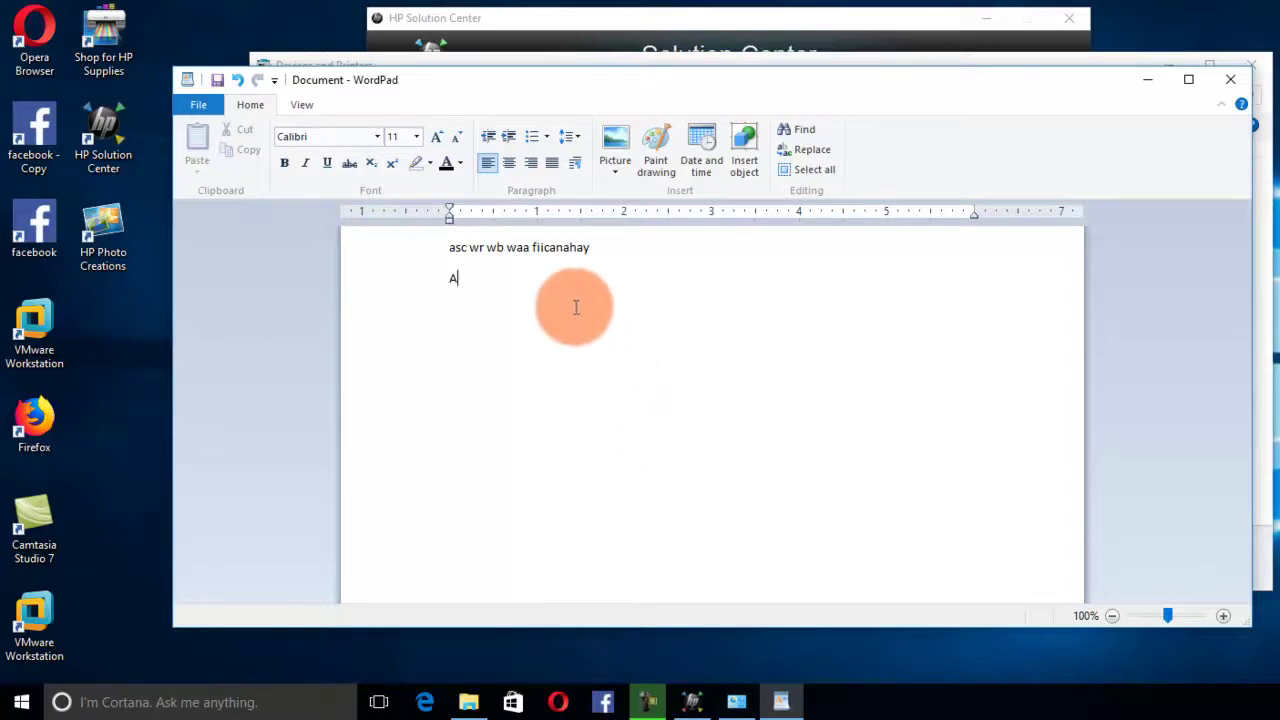
click(545, 302)
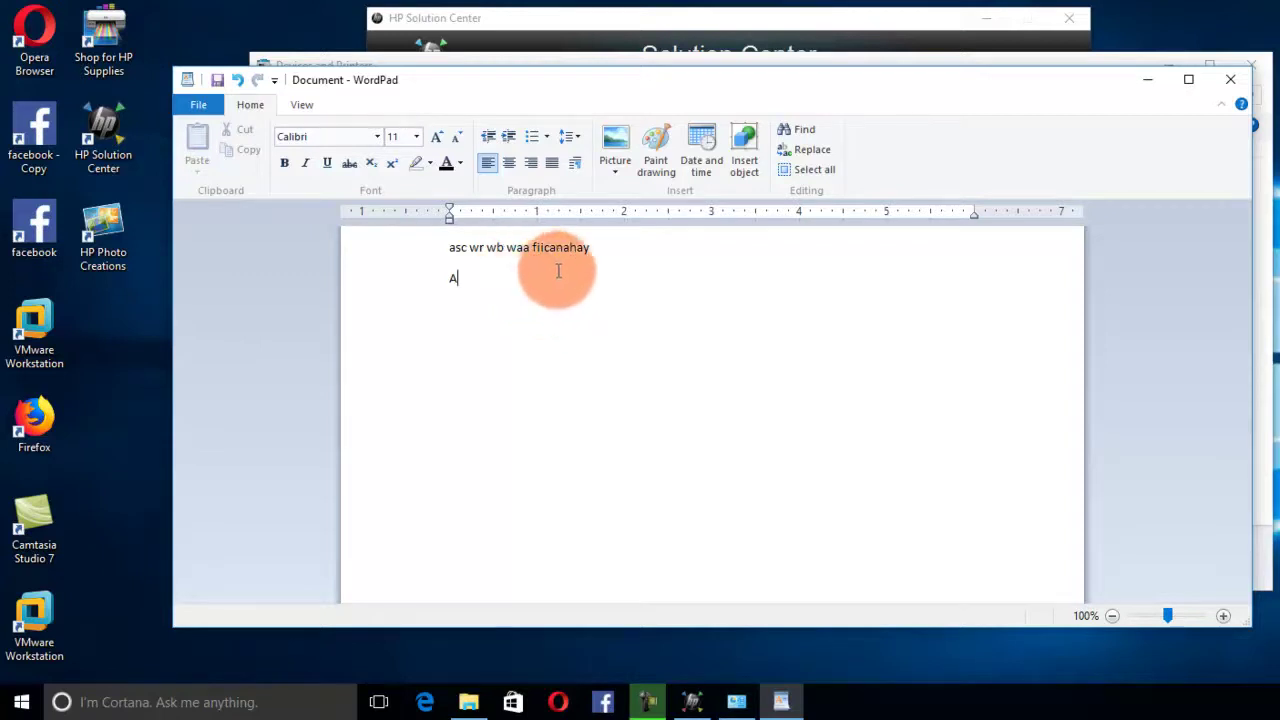
- Enlarge all the text in the document to font size 24
drag(494, 278, 380, 188)
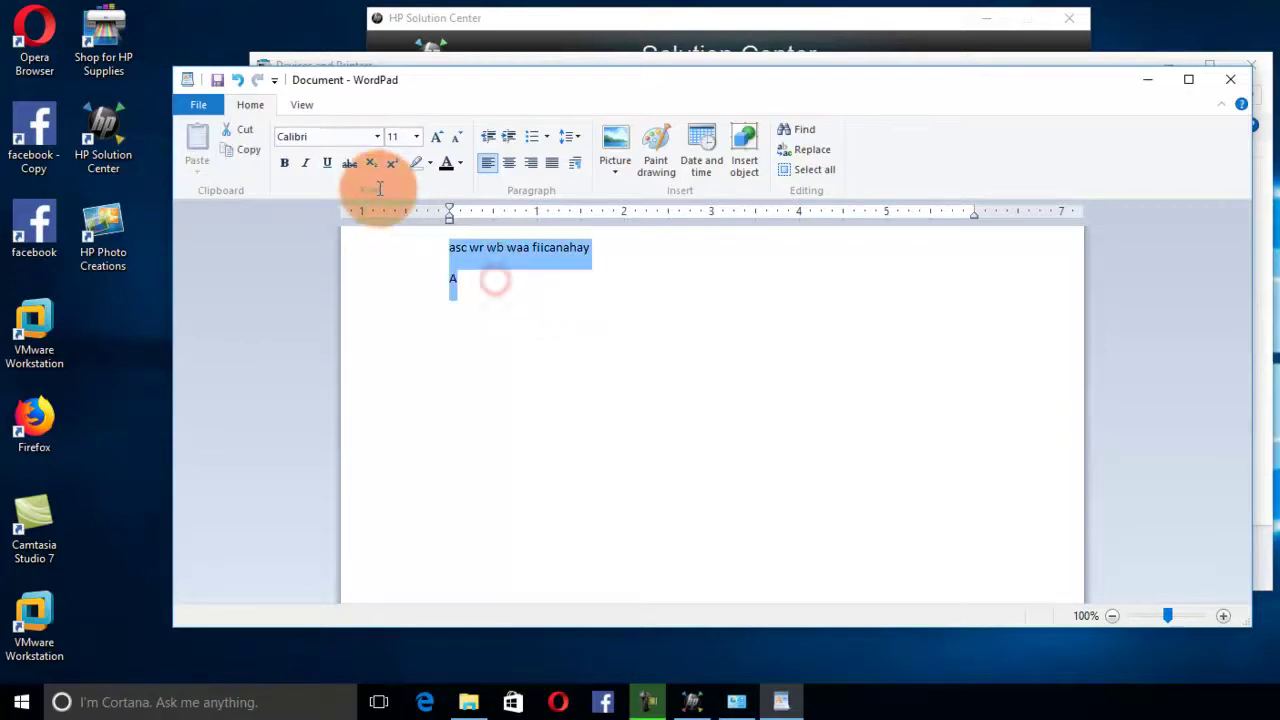
click(436, 140)
click(436, 140)
click(436, 140)
click(436, 140)
click(436, 140)
click(436, 140)
click(436, 140)
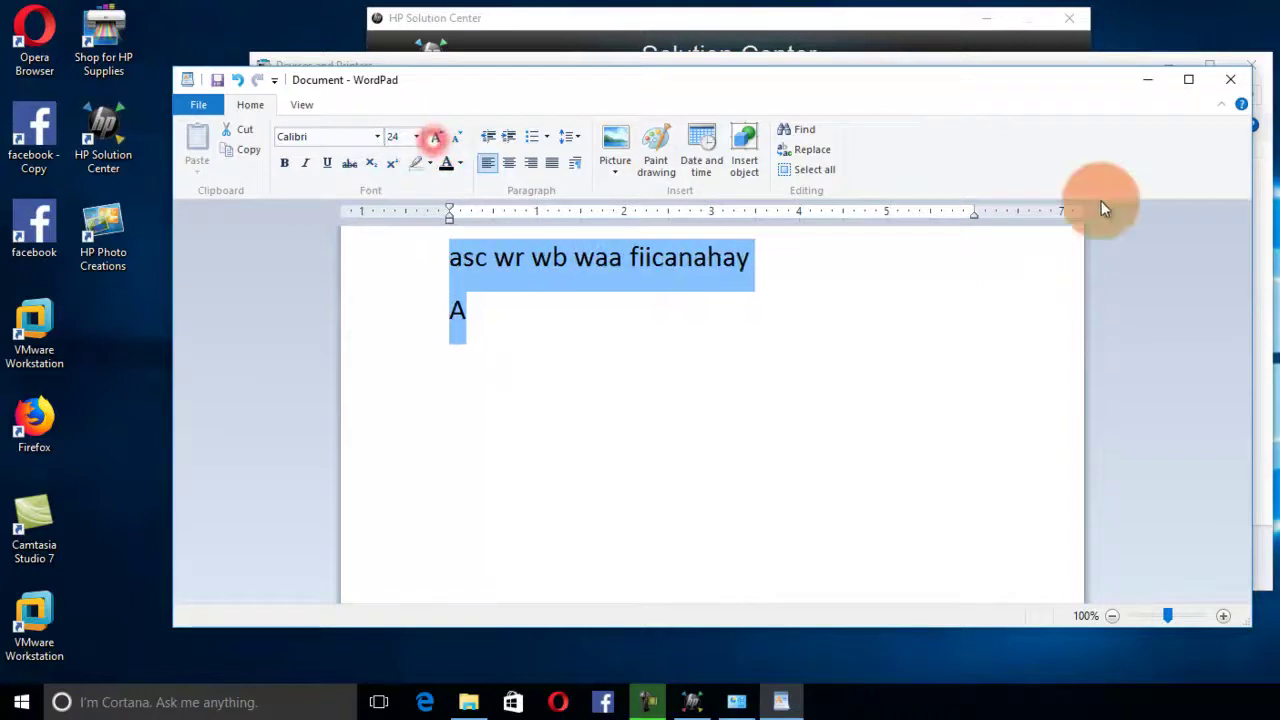
- Check the printers offered for printing the document, select Microsoft XPS Document Writer, and cancel without printing
click(194, 106)
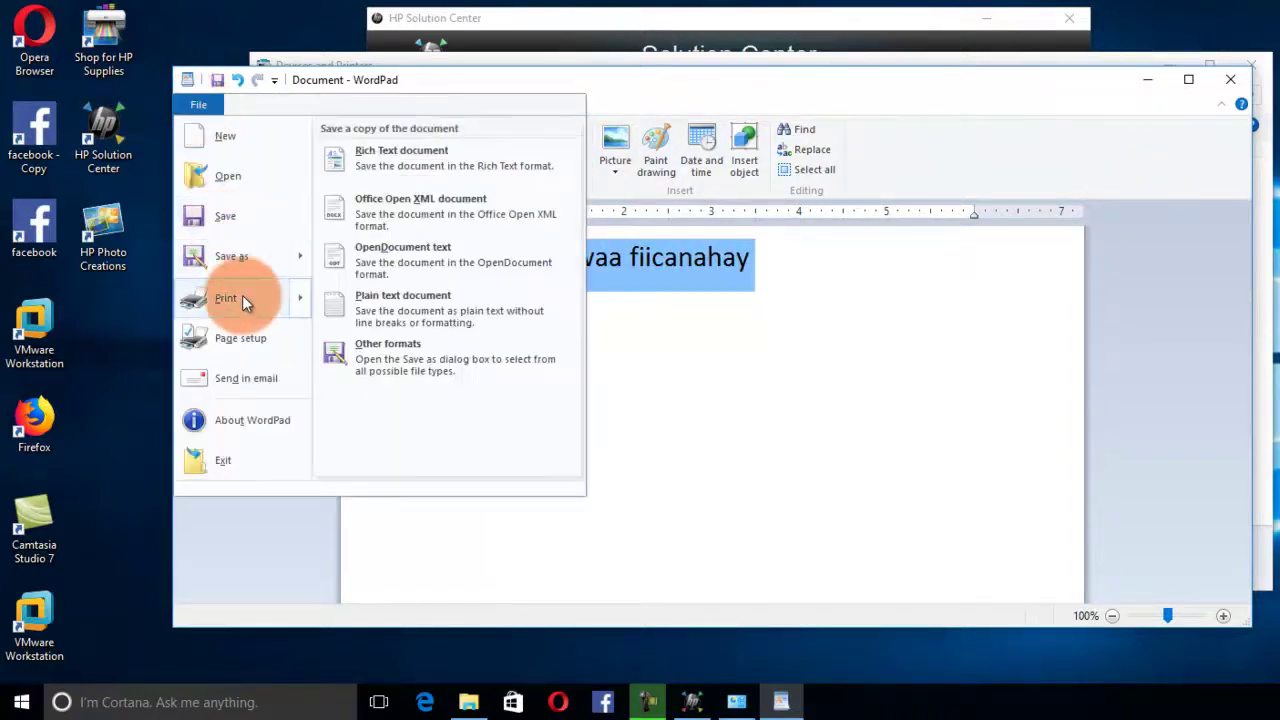
mouse_move(242, 297)
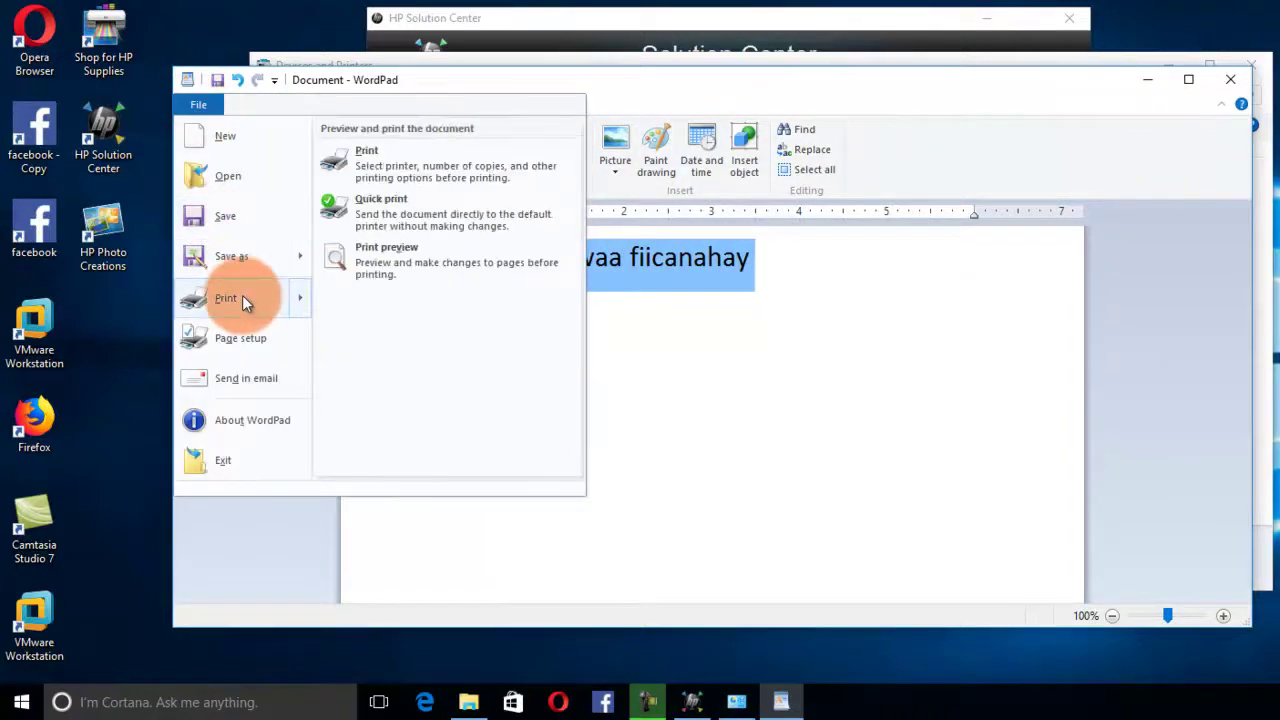
click(486, 176)
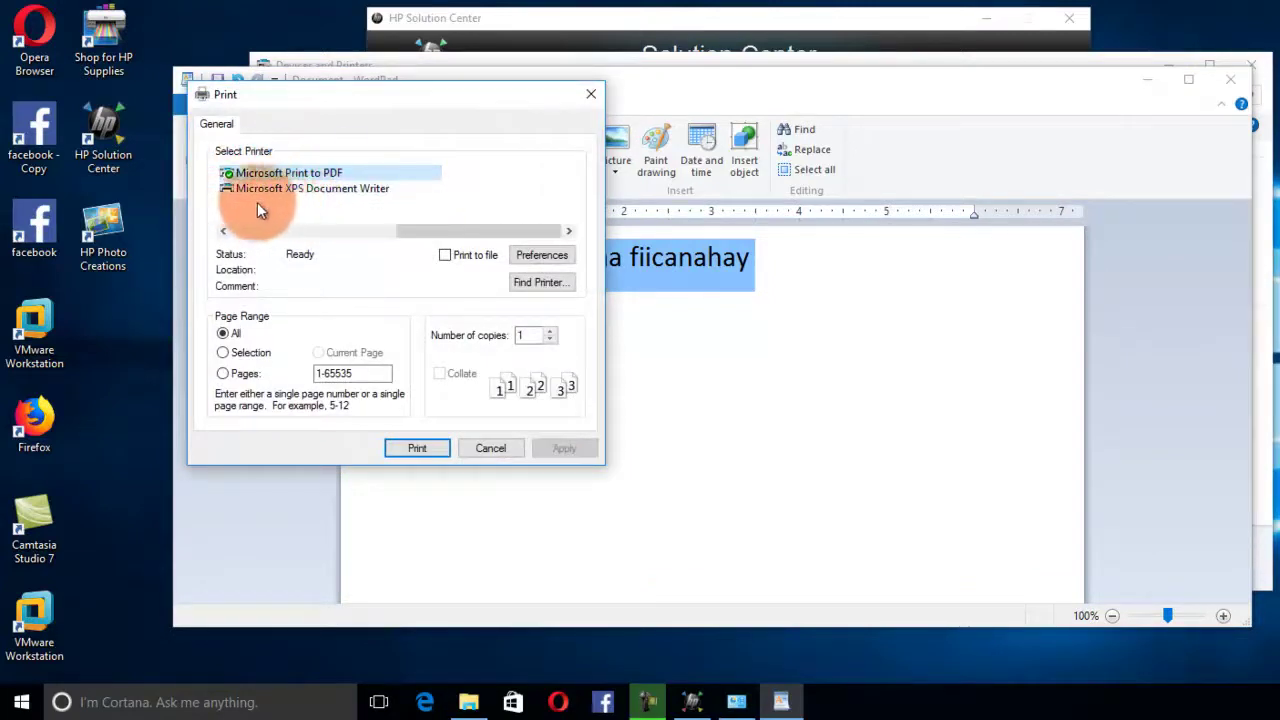
click(566, 232)
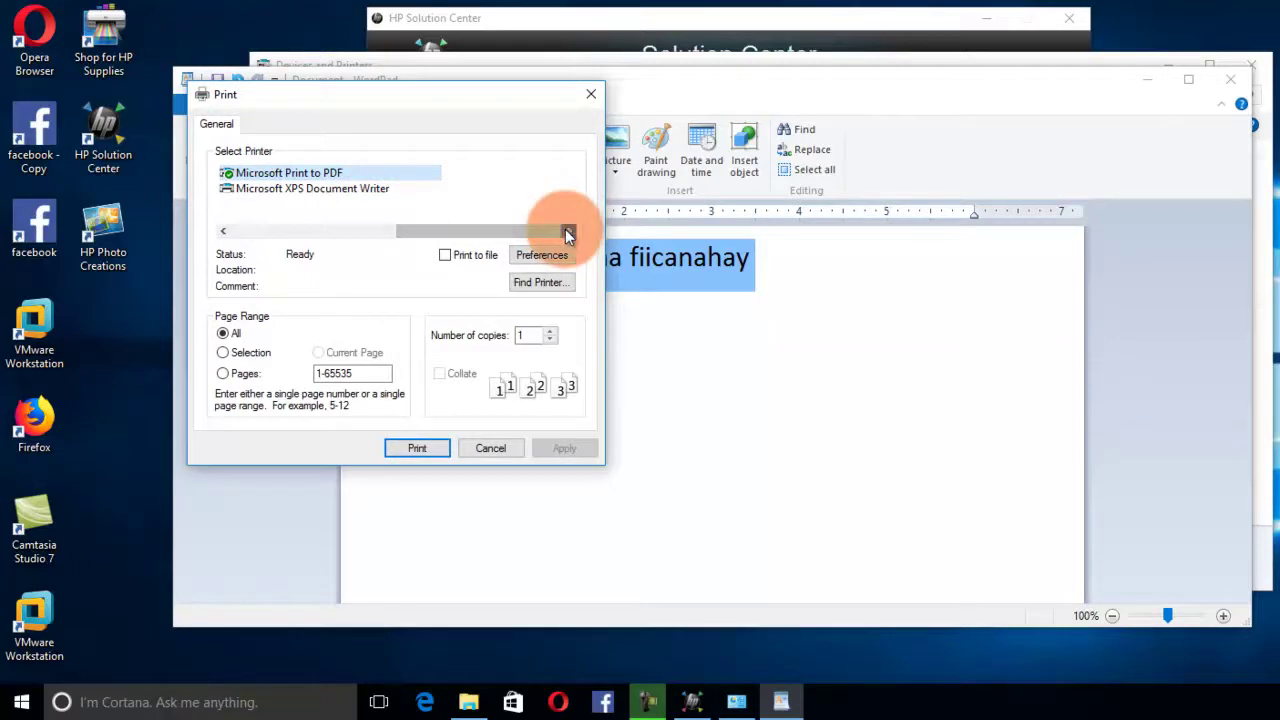
click(377, 190)
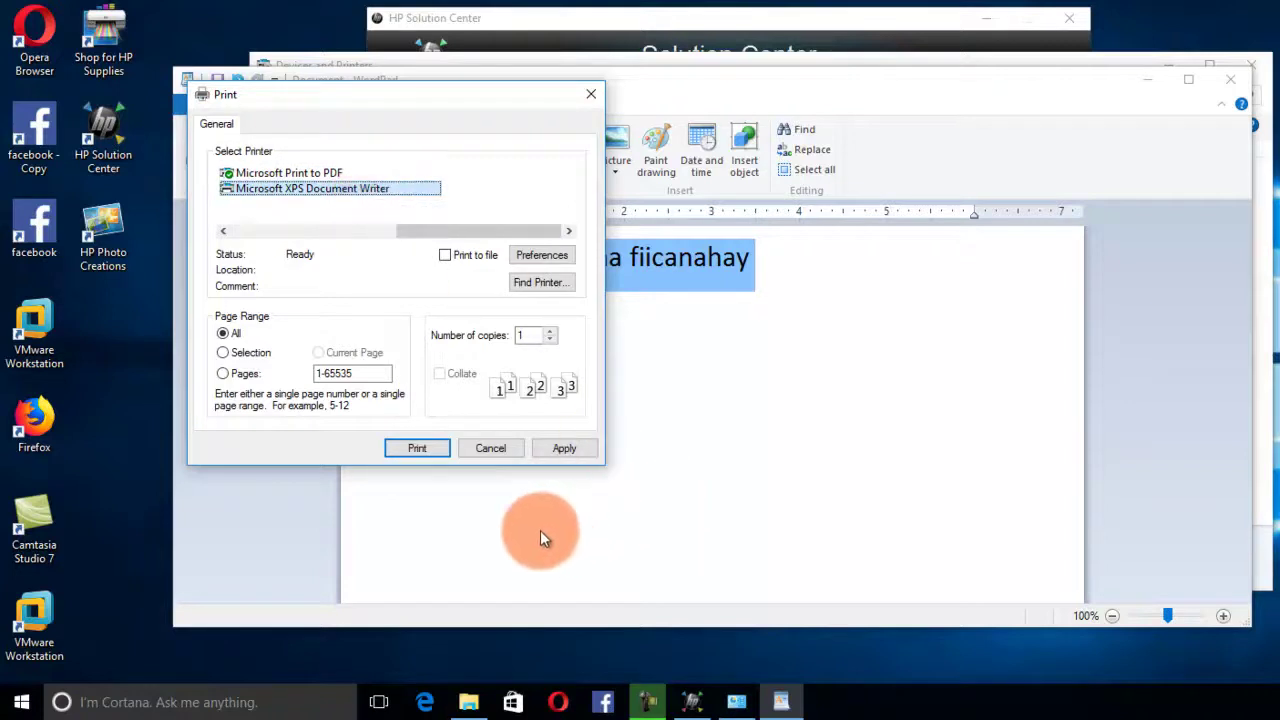
click(502, 449)
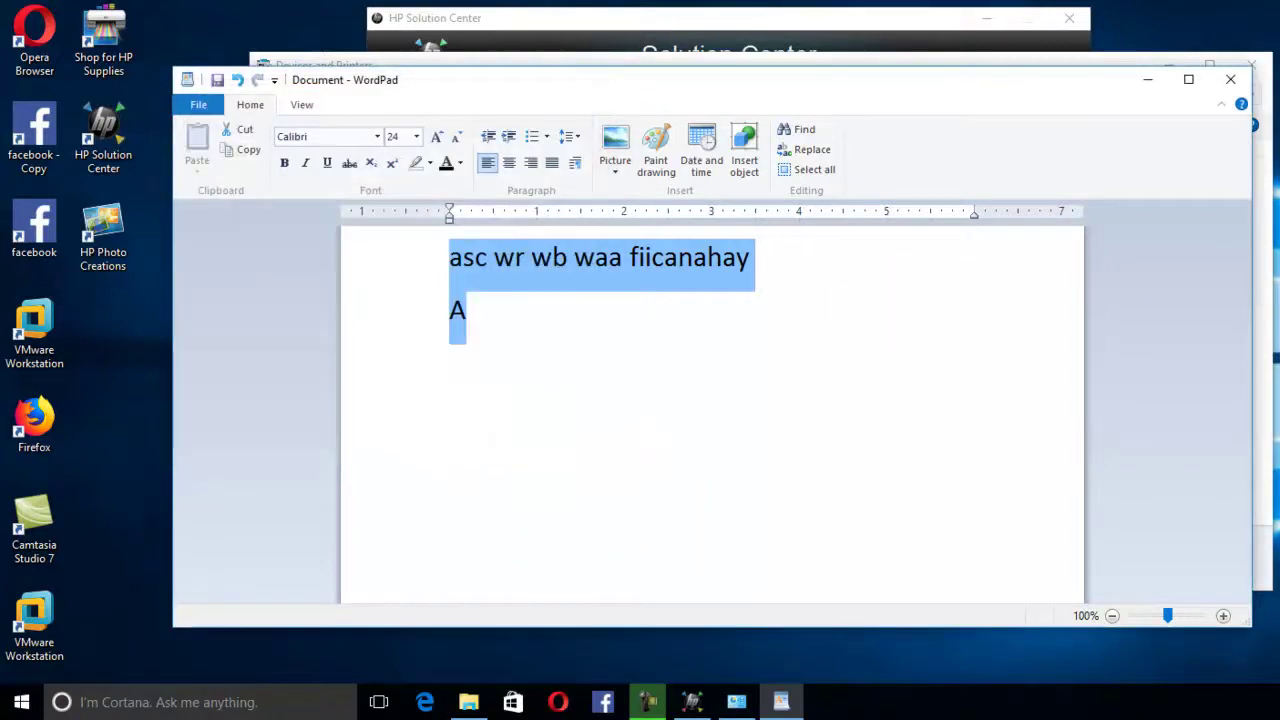
- Minimize WordPad and set the HP Officejet 5600 series as the default printer in Devices and Printers
click(1163, 84)
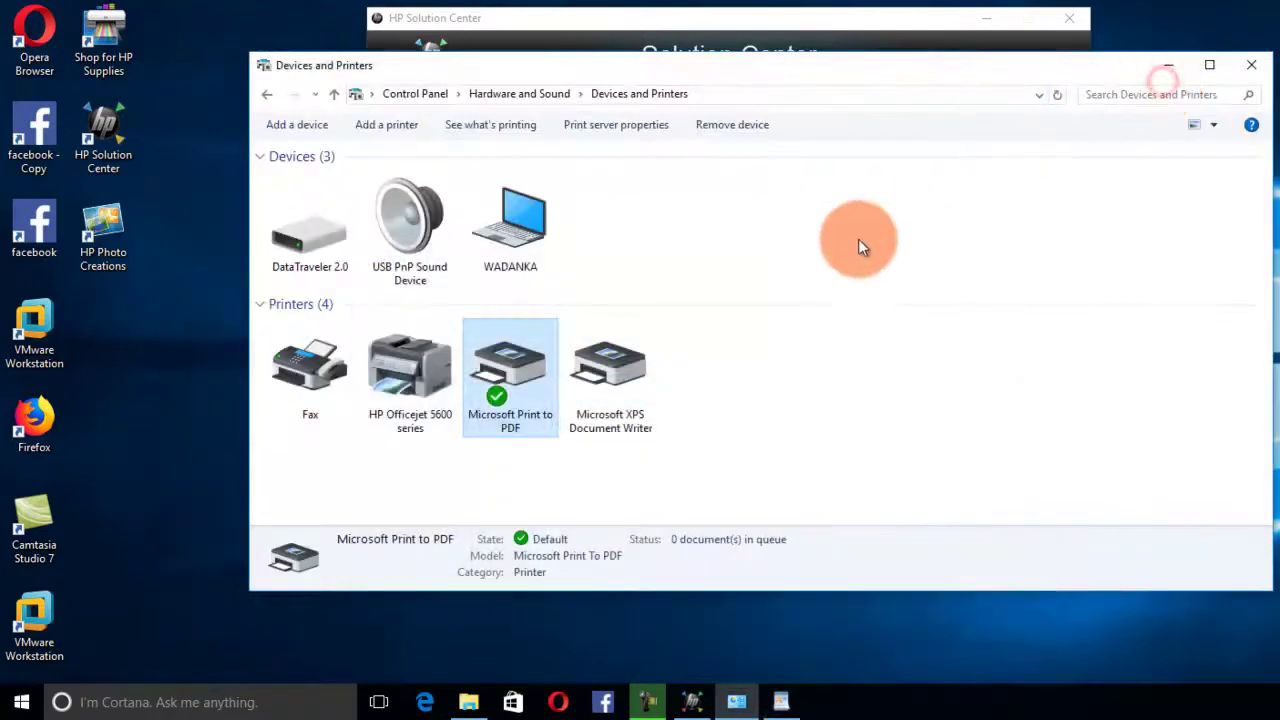
right_click(409, 379)
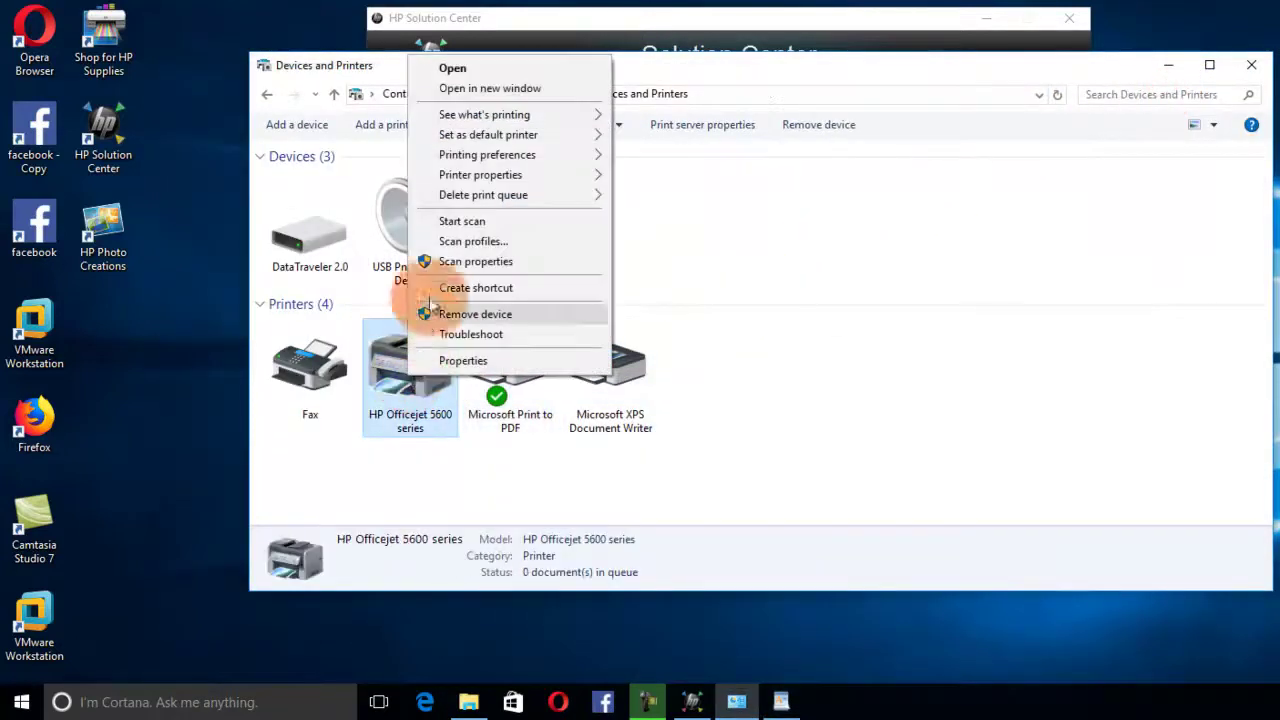
mouse_move(492, 142)
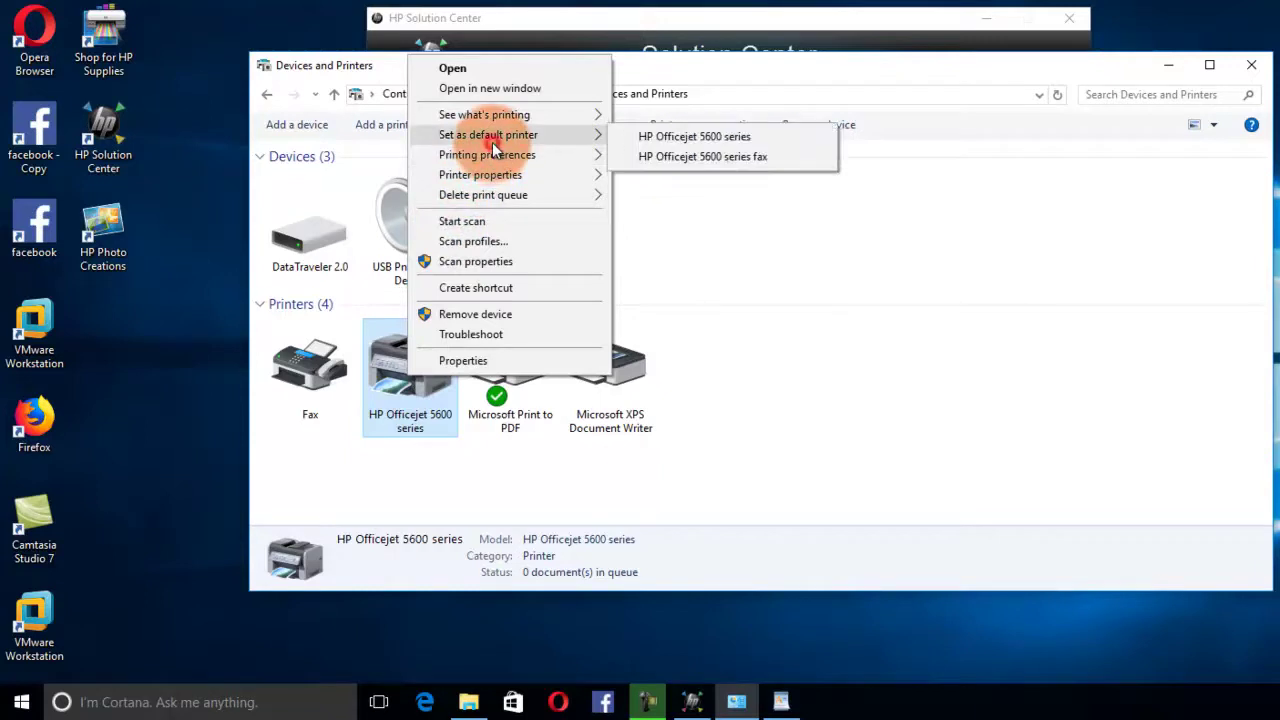
click(680, 140)
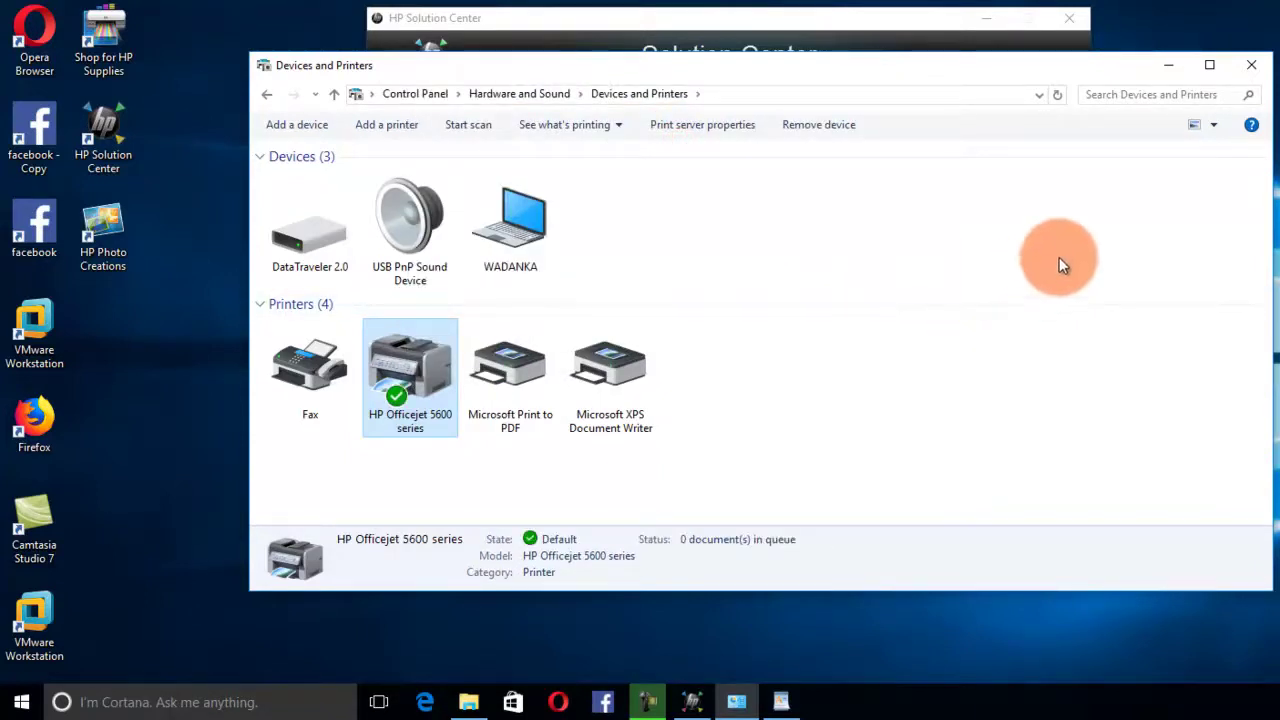
- Return to WordPad, check which printer is preselected for printing the document, and cancel without printing
click(781, 702)
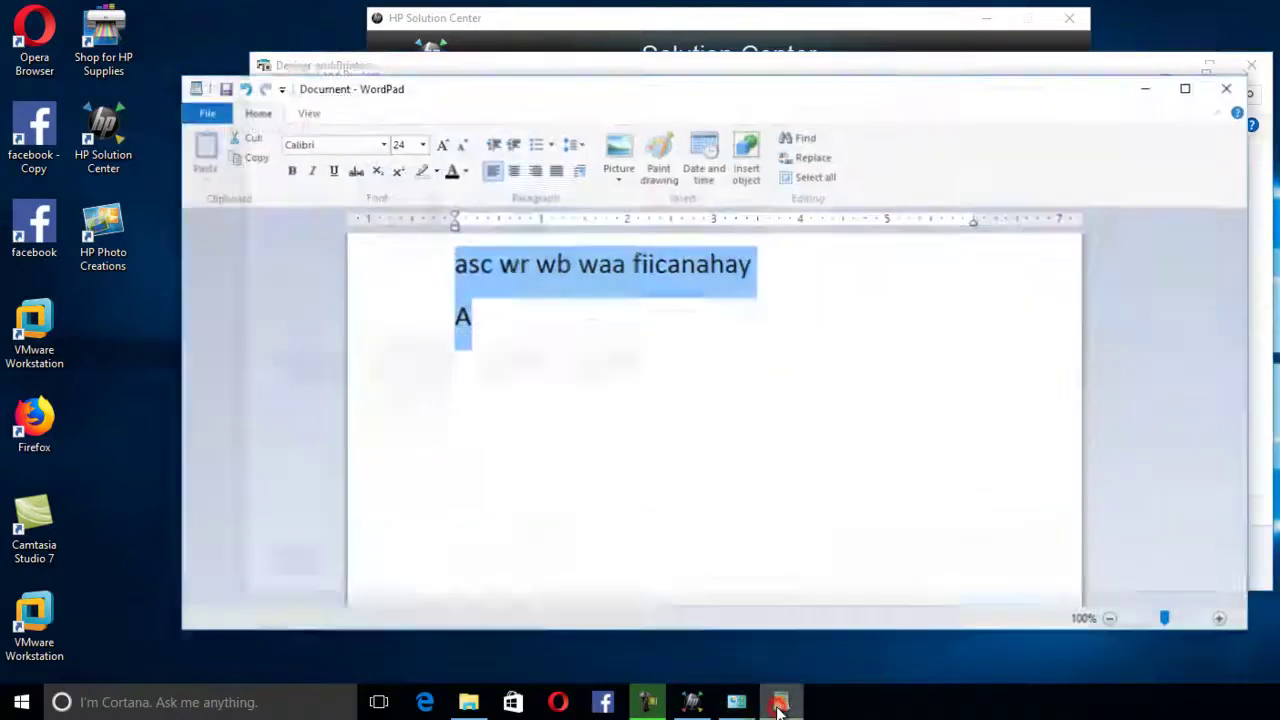
click(198, 104)
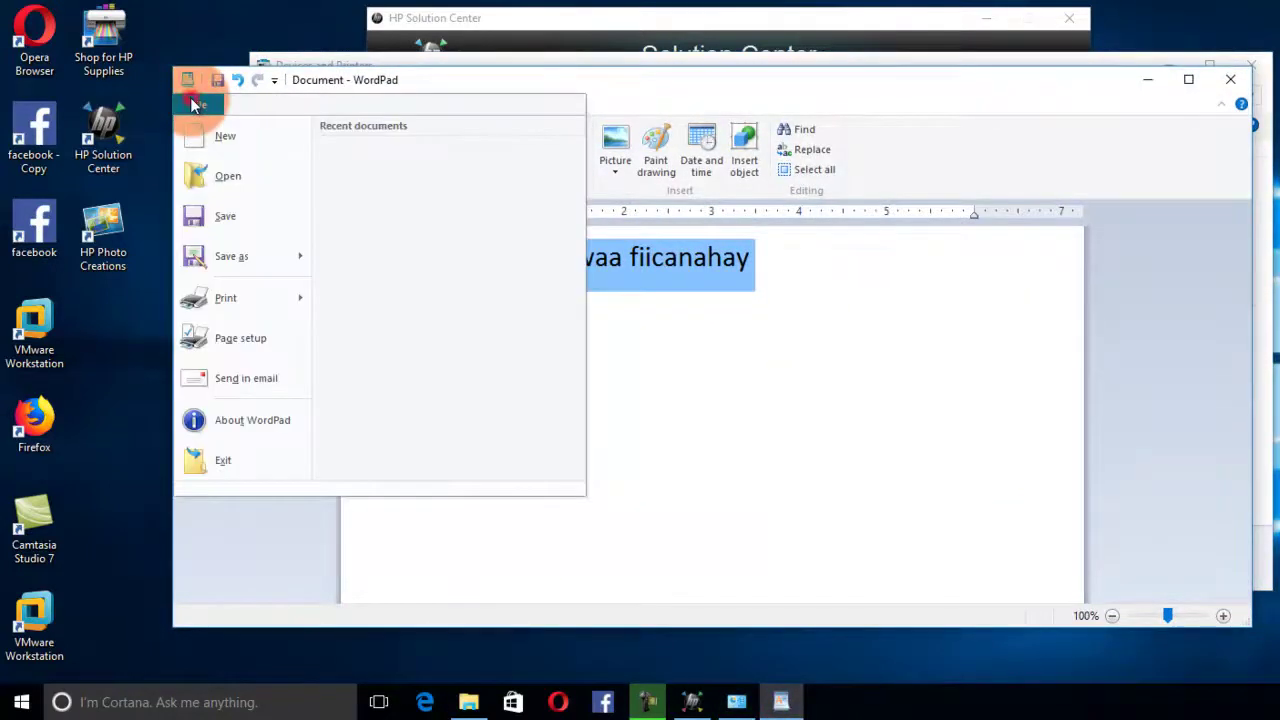
click(233, 297)
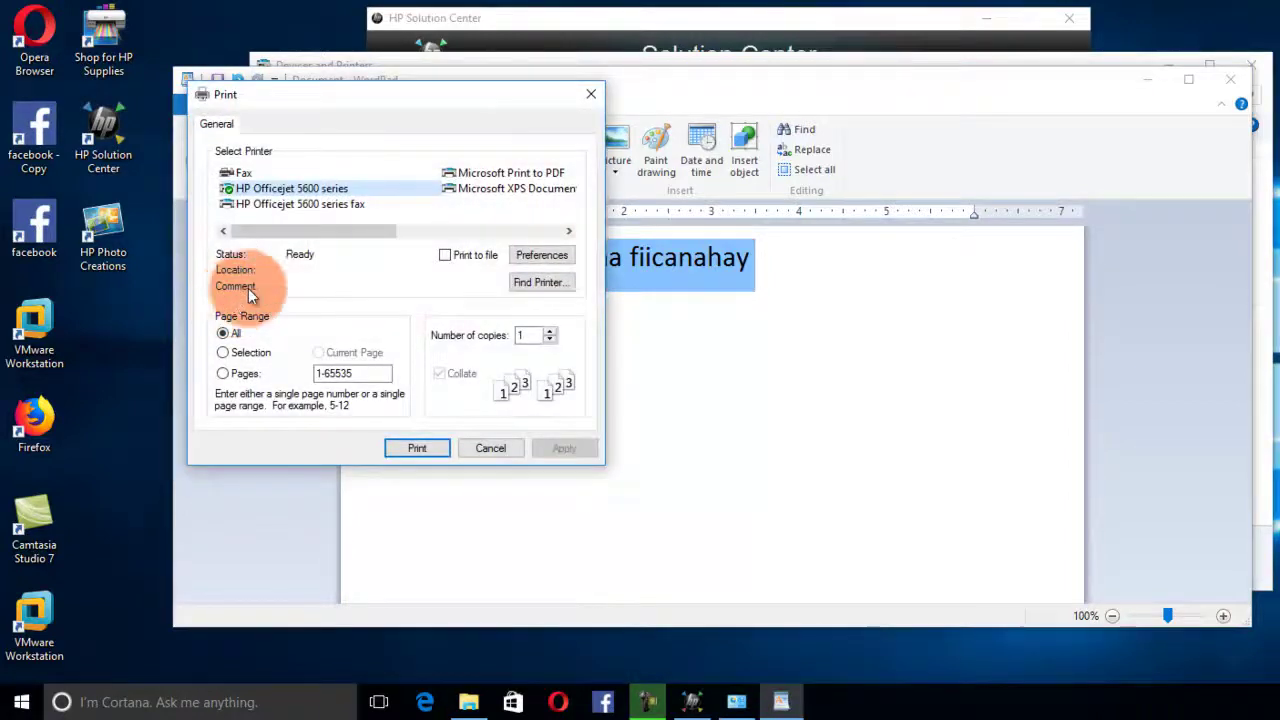
click(491, 448)
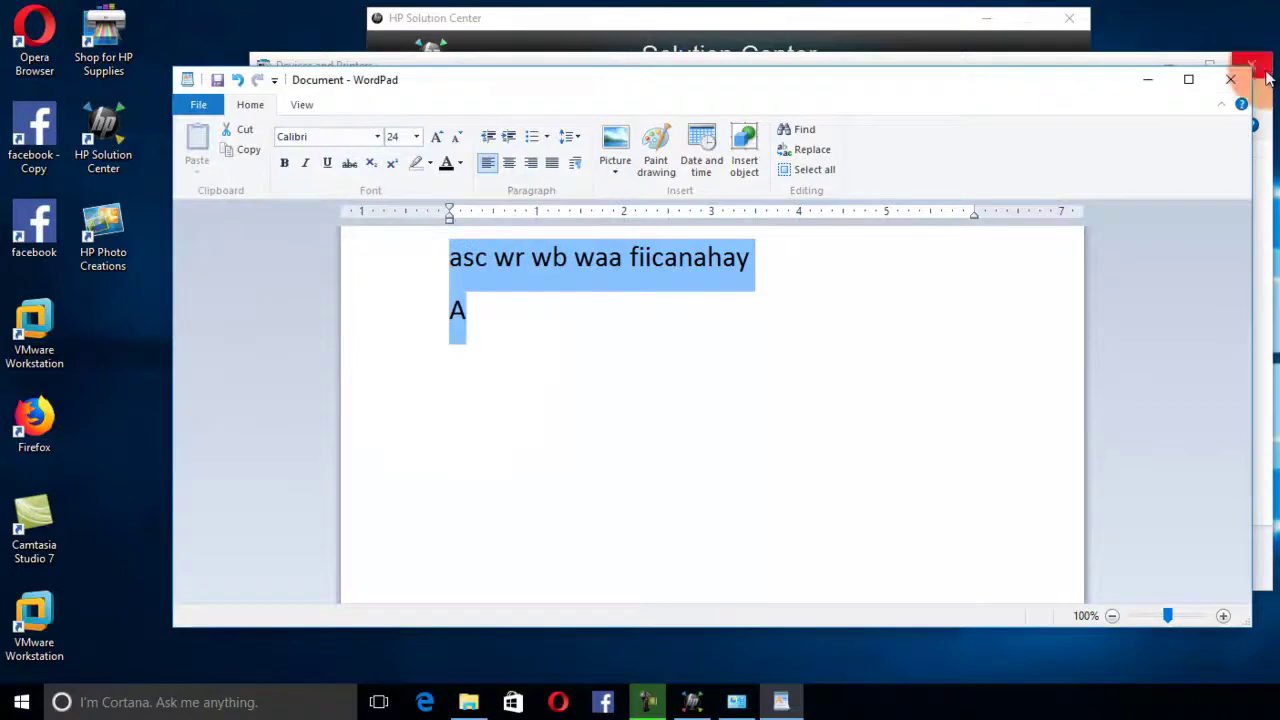
- Minimize the WordPad and Devices and Printers windows to bring HP Solution Center into view
click(1167, 86)
click(1151, 80)
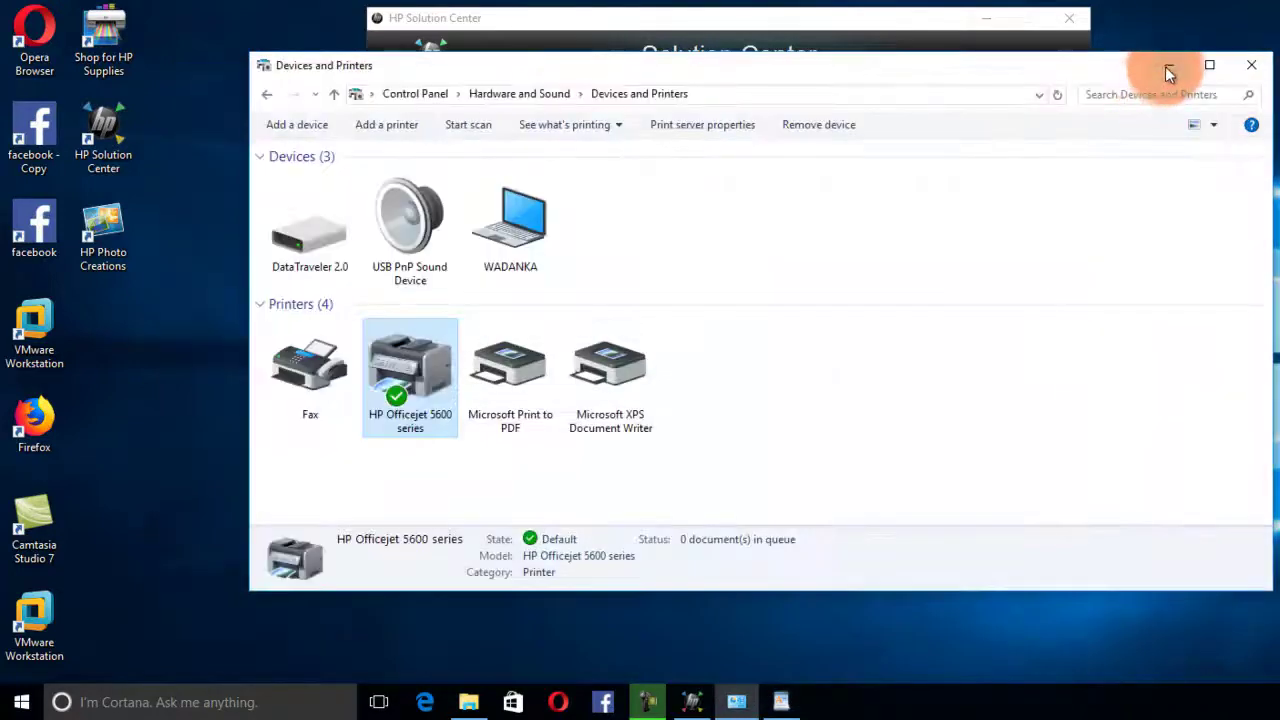
click(1167, 64)
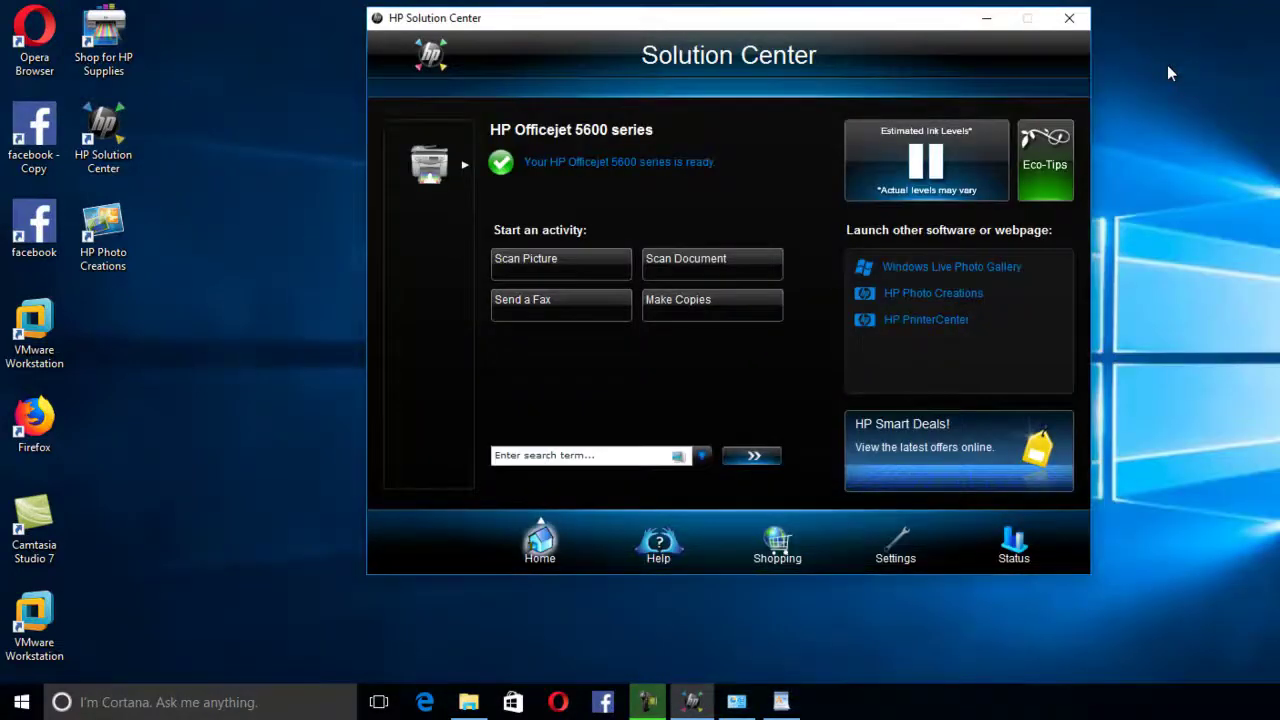